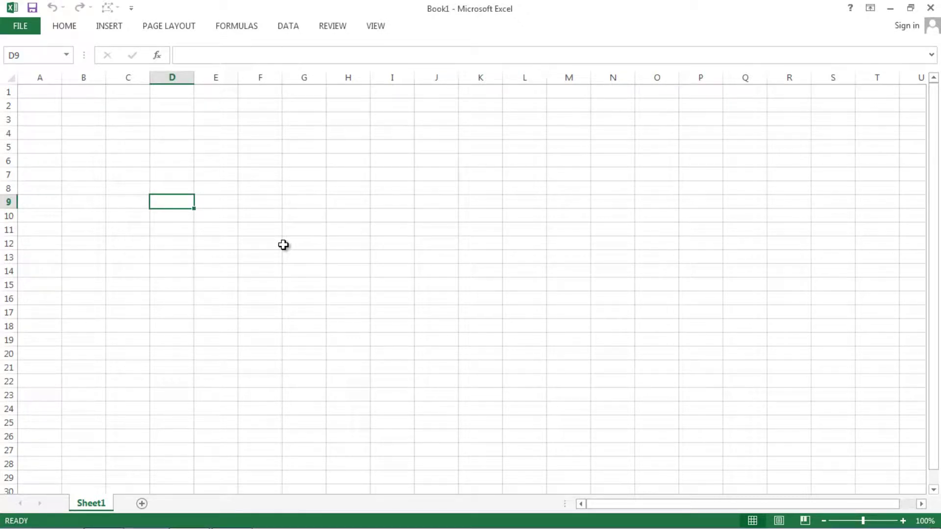
Step: Select several cells between D4 and F8 on the empty sheet
left_click(209, 186)
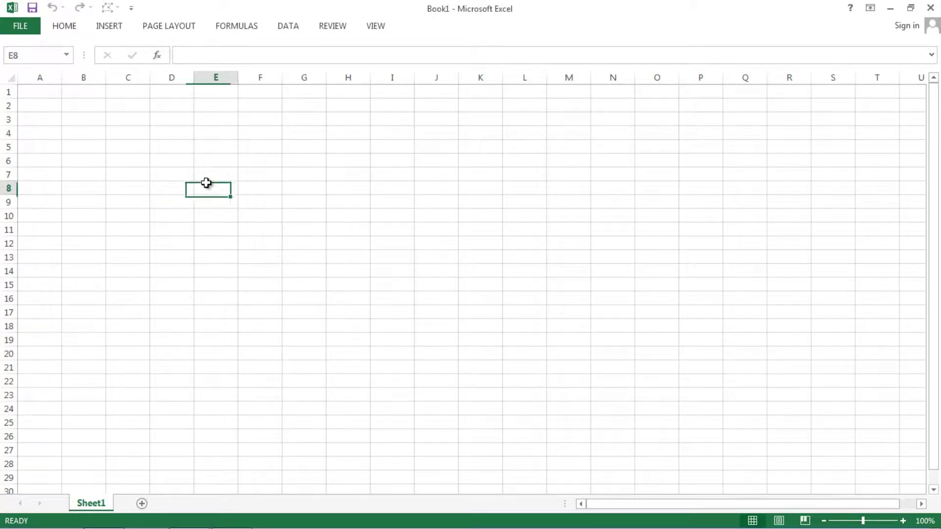
left_click(167, 175)
left_click(202, 170)
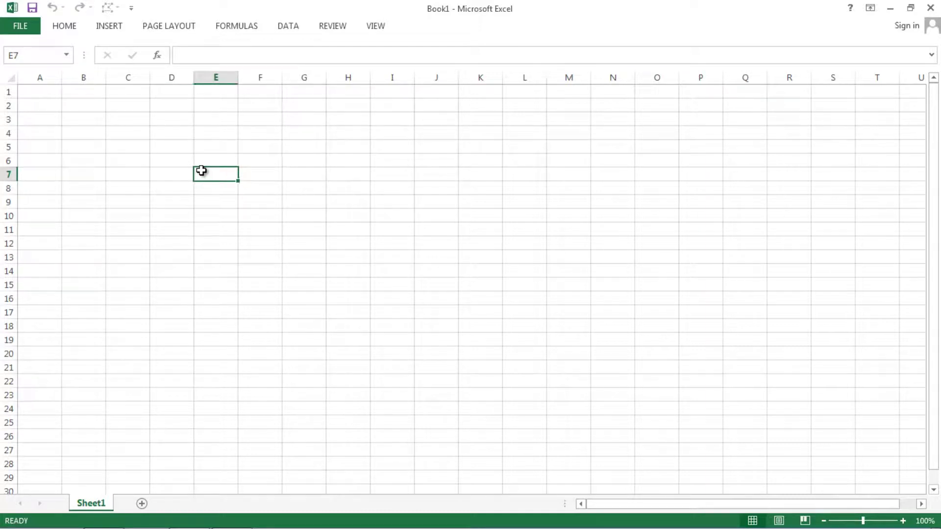
left_click(260, 178)
left_click(256, 161)
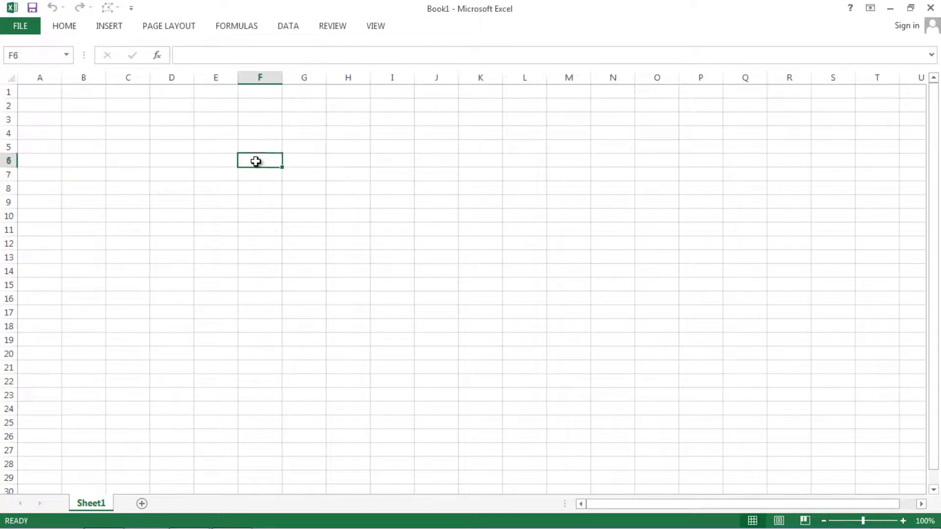
left_click(216, 158)
left_click(175, 150)
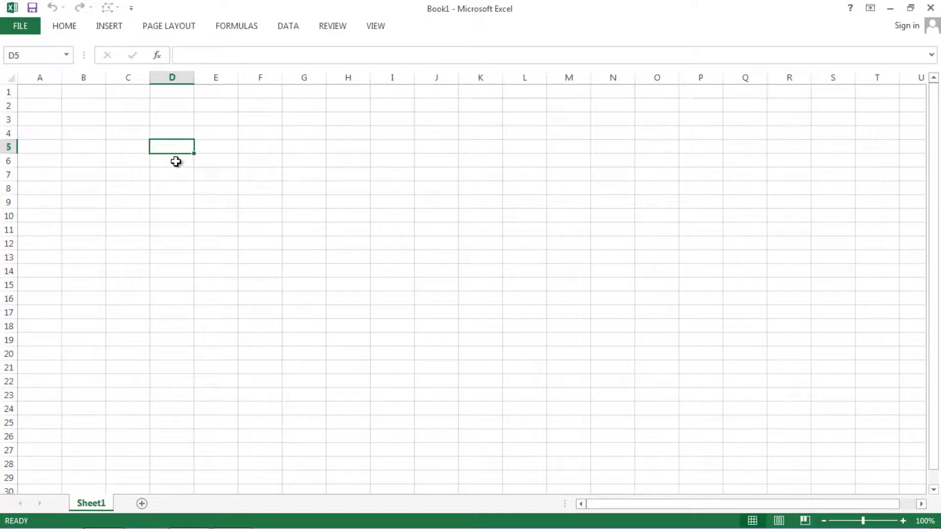
left_click(216, 156)
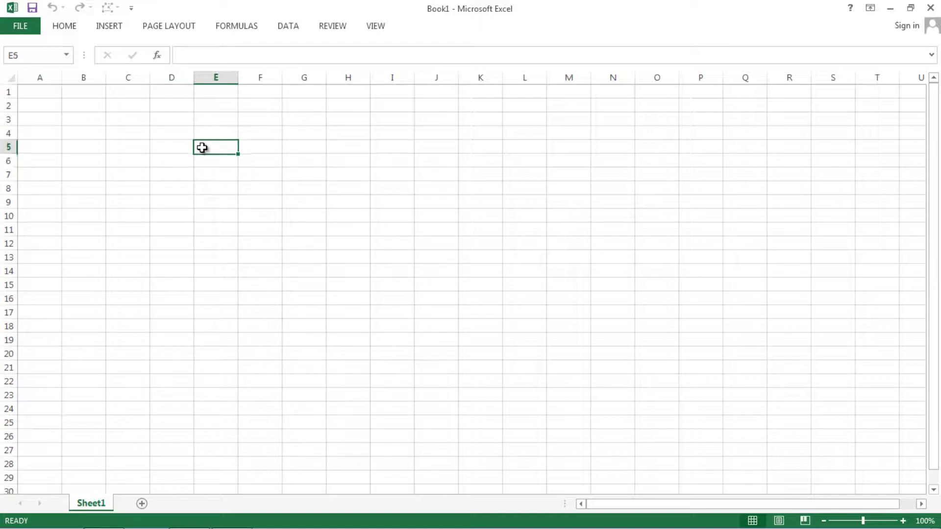
left_click(173, 148)
left_click(173, 134)
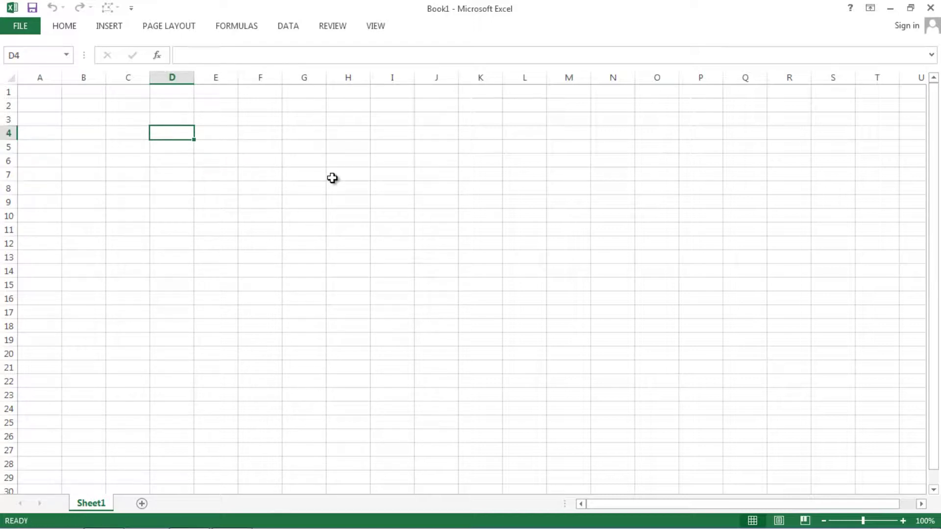
Step: Open the tables workbook from the chapt 9 folder on this computer
key("ctrl+o")
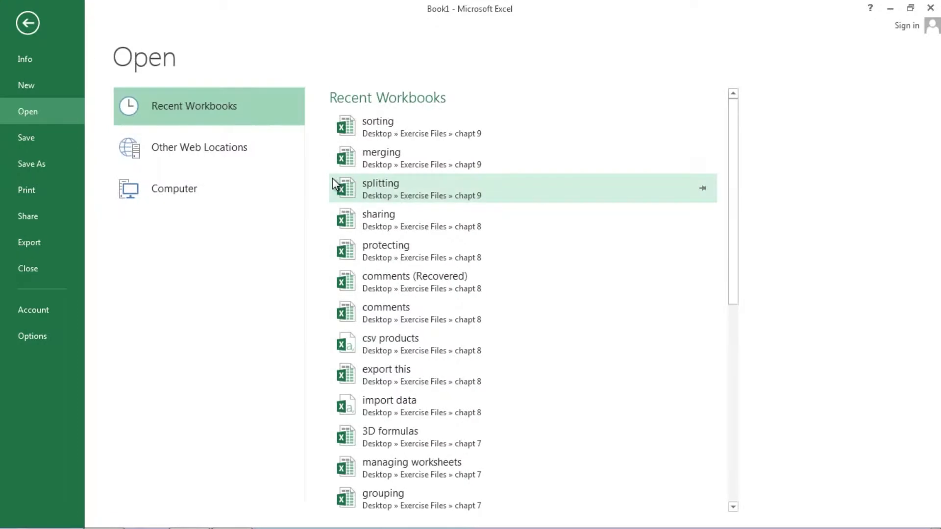
left_click(195, 185)
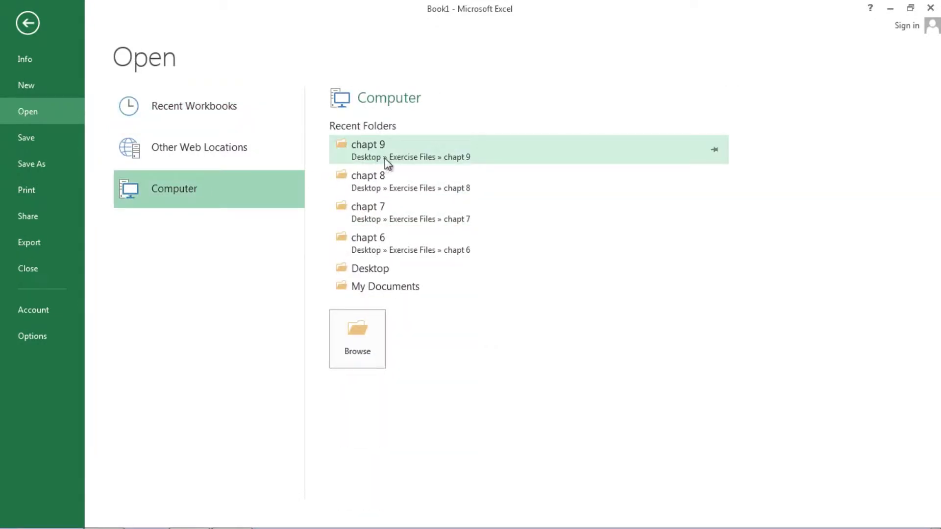
left_click(385, 159)
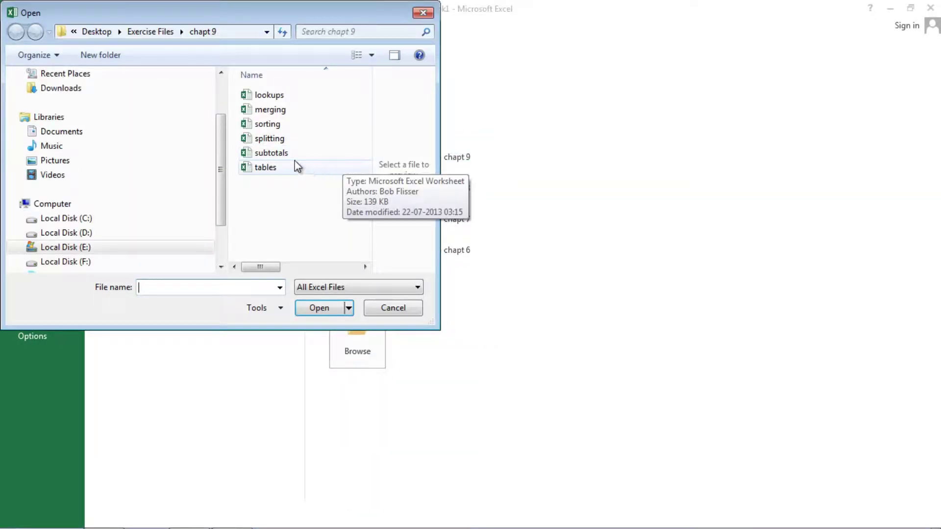
left_click(267, 168)
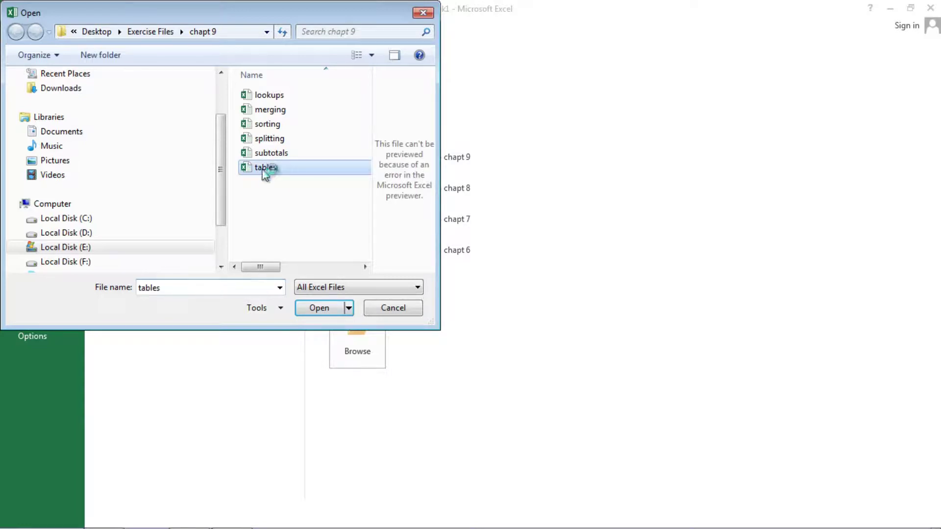
left_click(327, 306)
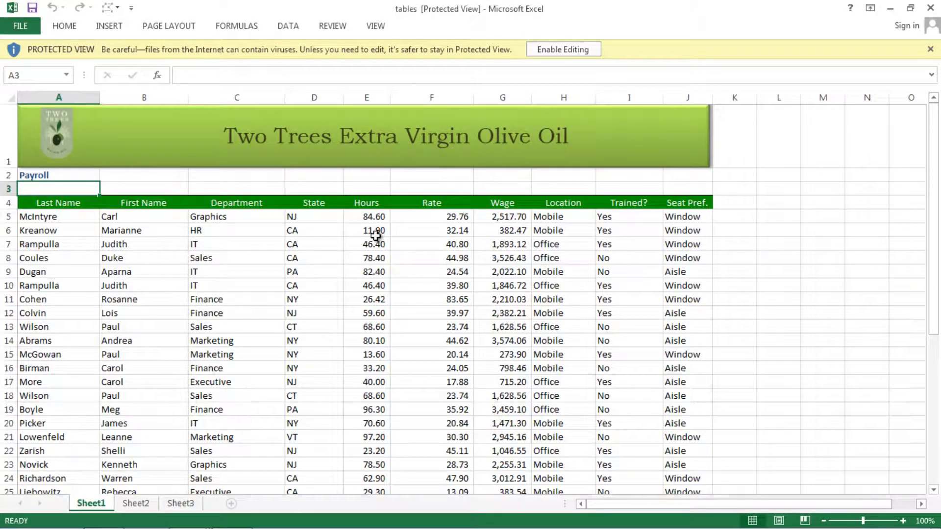
Step: Enable editing on the Protected View payroll workbook
left_click(759, 258)
left_click(720, 214)
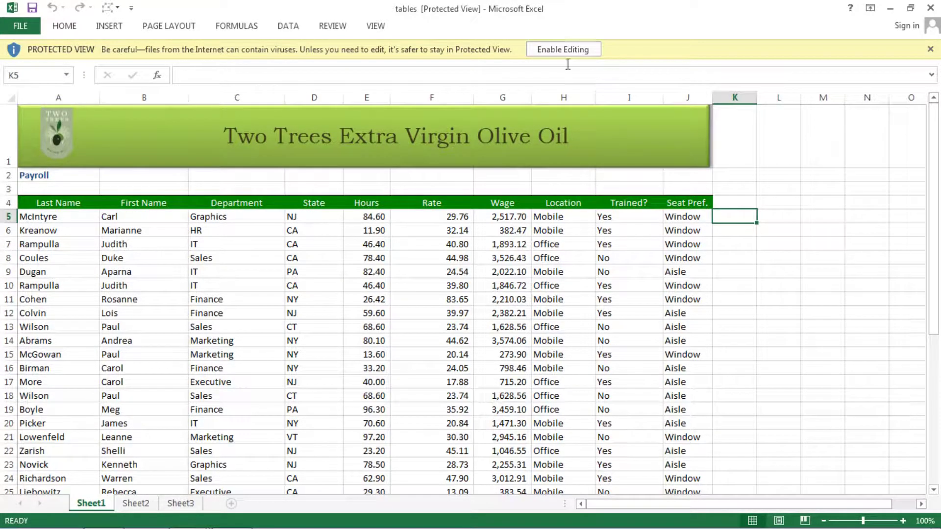
left_click(558, 50)
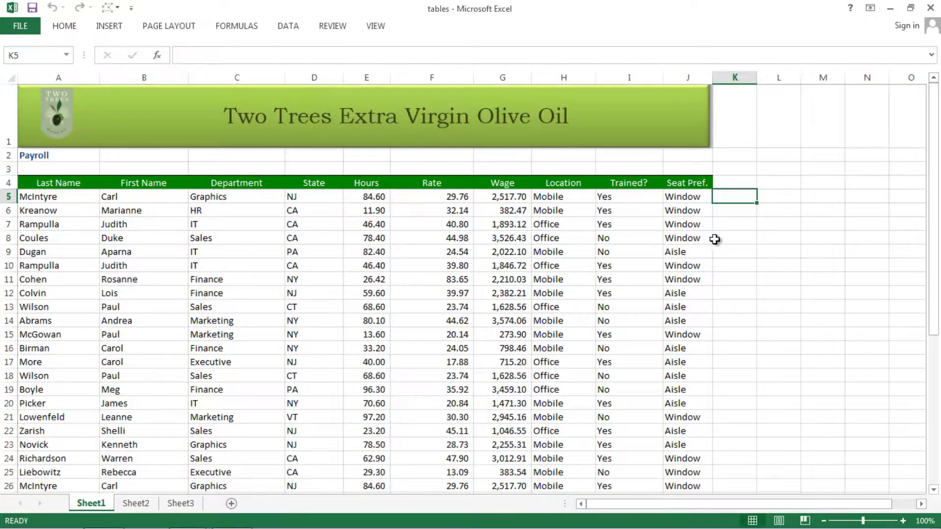
Step: Browse the department column and place the selection in the payroll data at C5
left_click(731, 242)
left_click(251, 295)
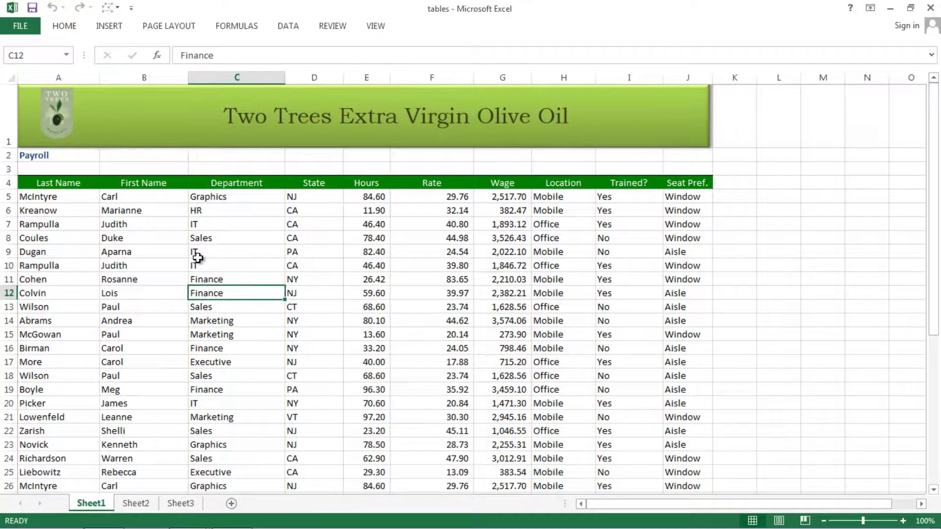
scroll(197, 255, "down", 4)
scroll(197, 255, "down", 2)
scroll(199, 257, "up", 5)
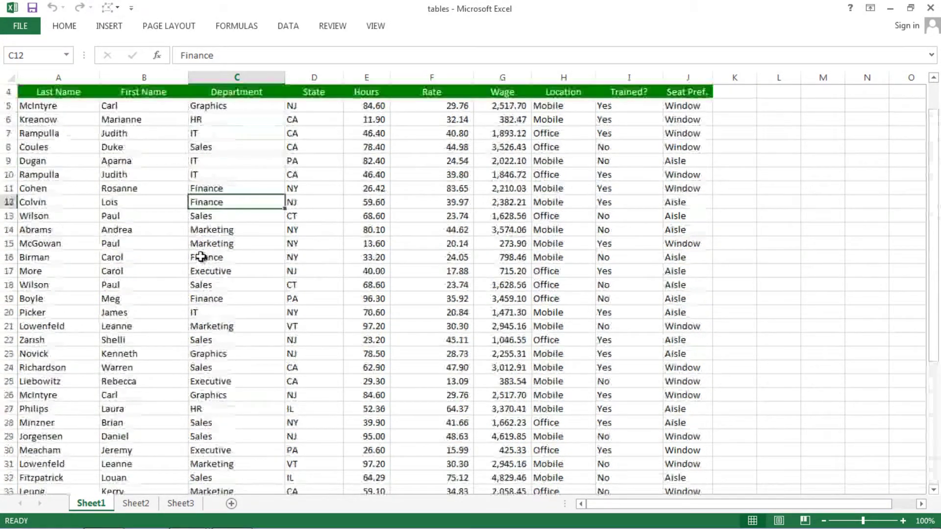
scroll(200, 256, "up", 1)
left_click(213, 224)
left_click(234, 289)
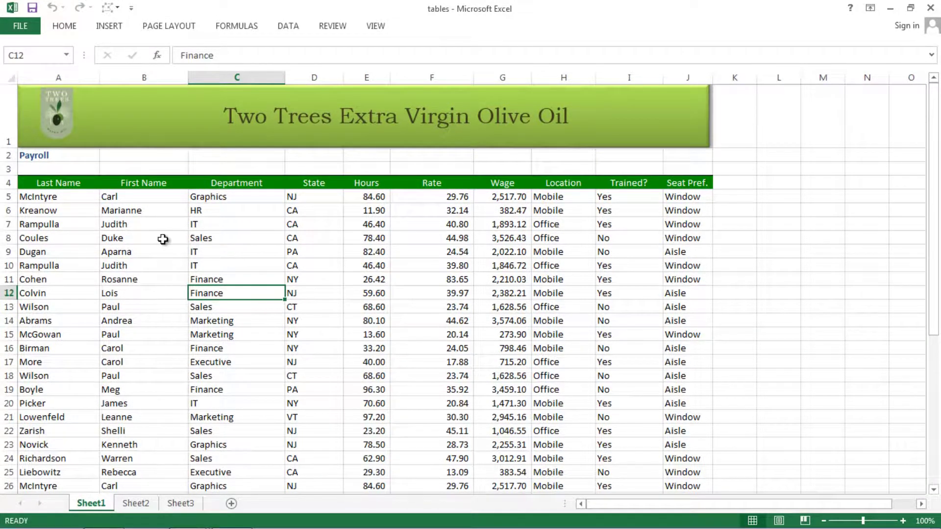
left_click(216, 238)
left_click(214, 220)
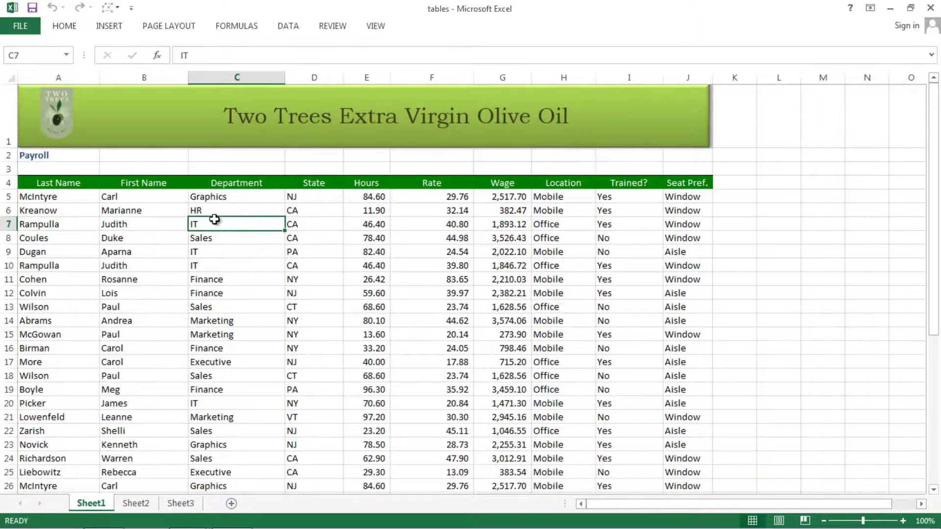
left_click(215, 210)
left_click(219, 197)
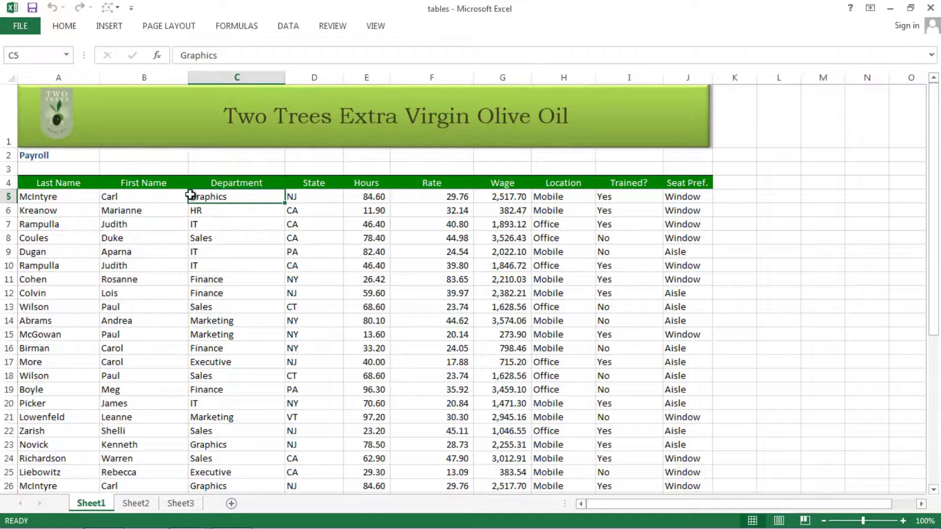
left_click(113, 24)
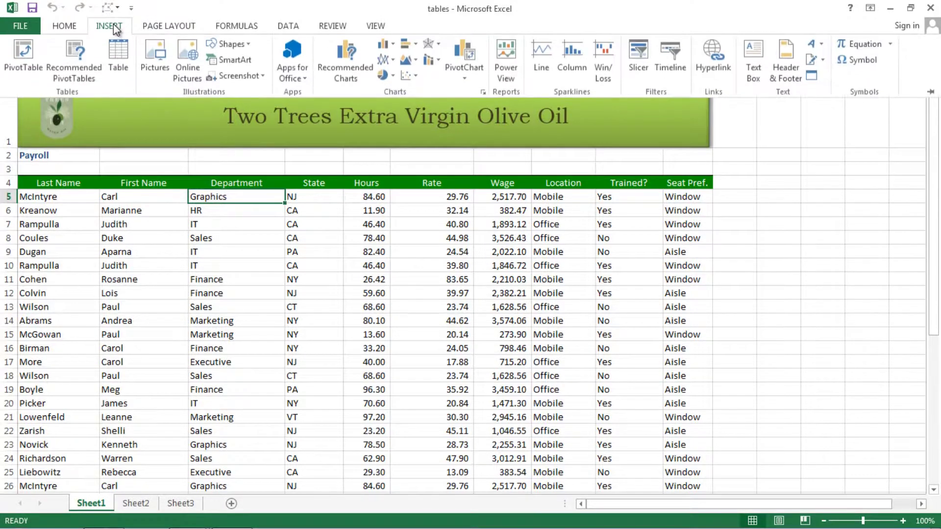
Step: Create a table from =$A$4:$J$46 with 'My table has headers' checked
left_click(118, 58)
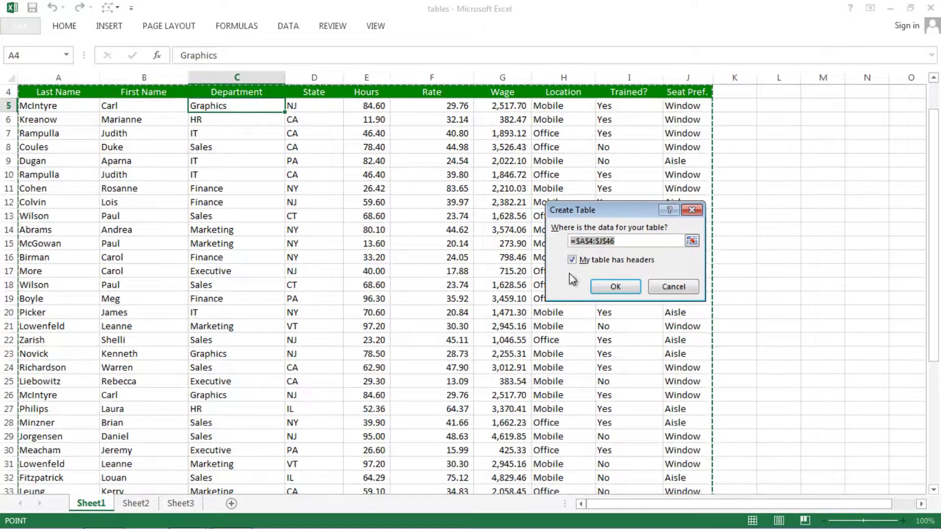
scroll(368, 227, "up", 1)
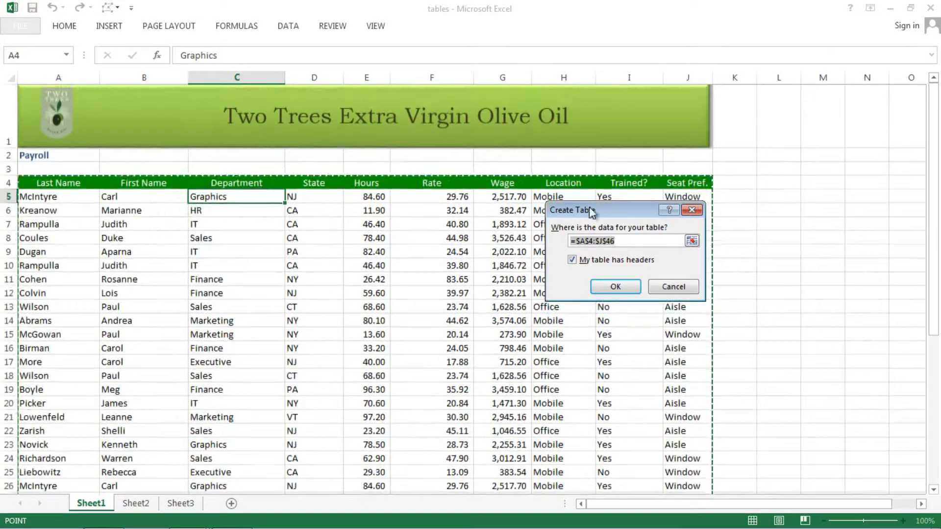
scroll(699, 384, "down", 4)
scroll(700, 383, "down", 2)
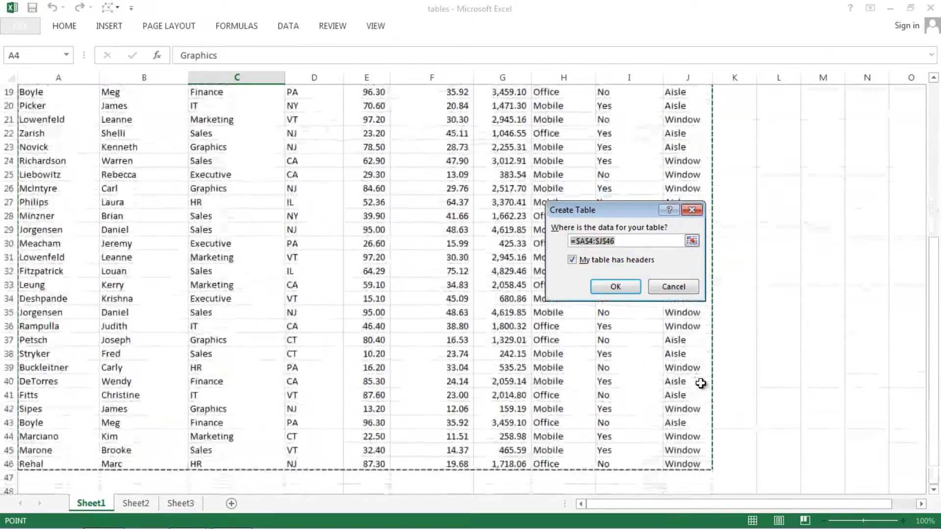
scroll(360, 189, "up", 3)
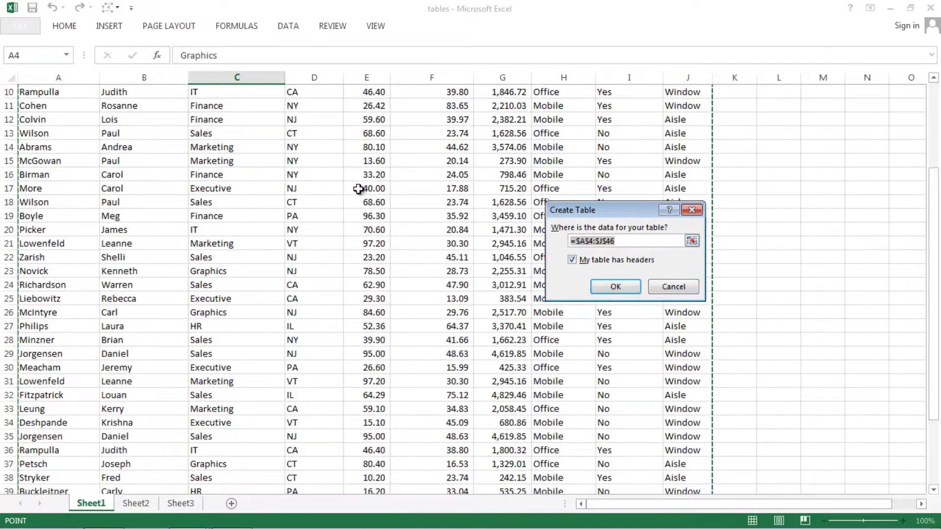
scroll(358, 191, "up", 2)
scroll(359, 190, "up", 1)
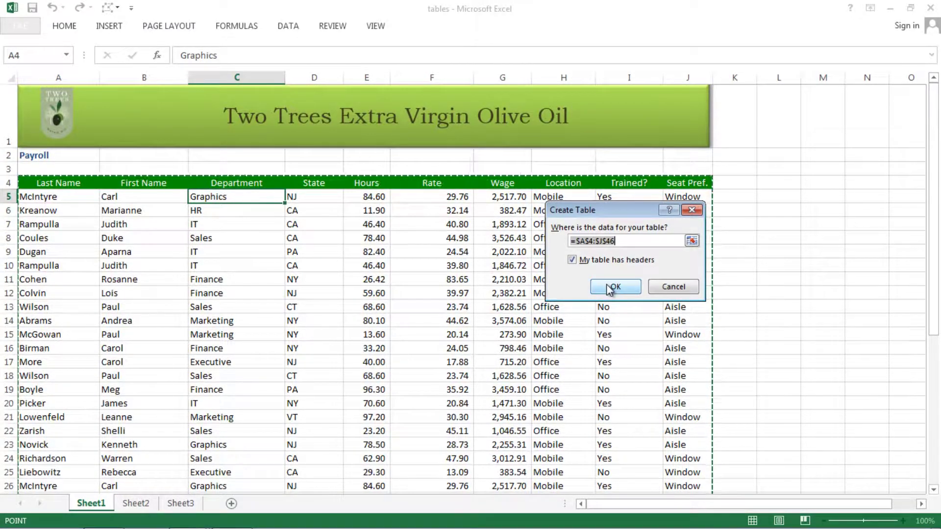
left_click(607, 287)
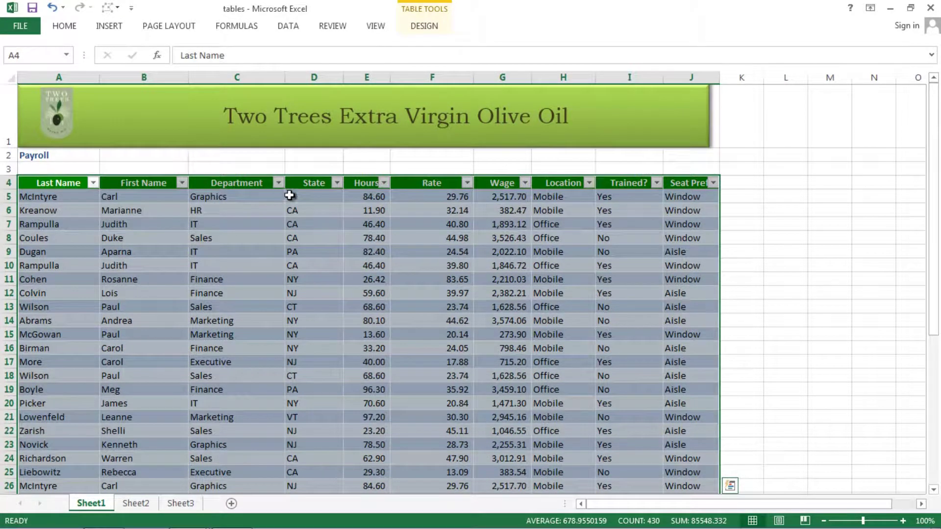
left_click(337, 183)
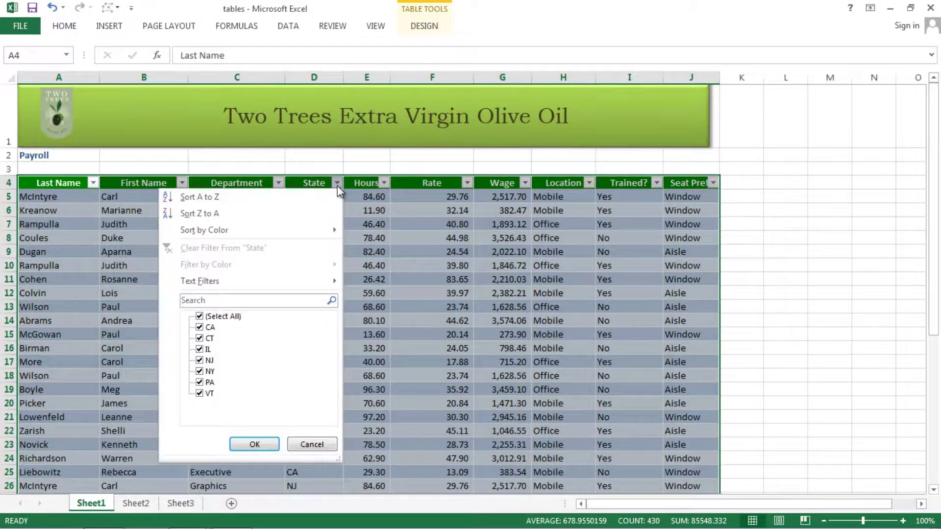
left_click(232, 200)
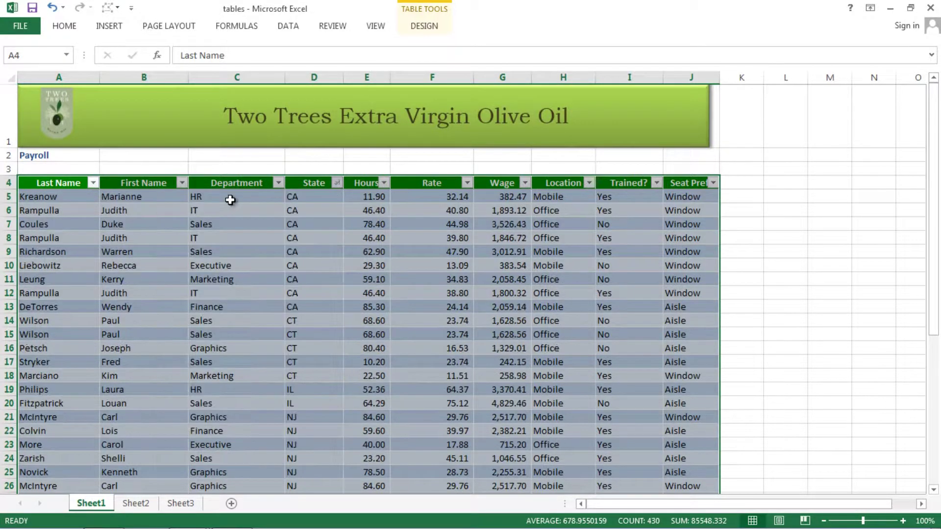
left_click(336, 184)
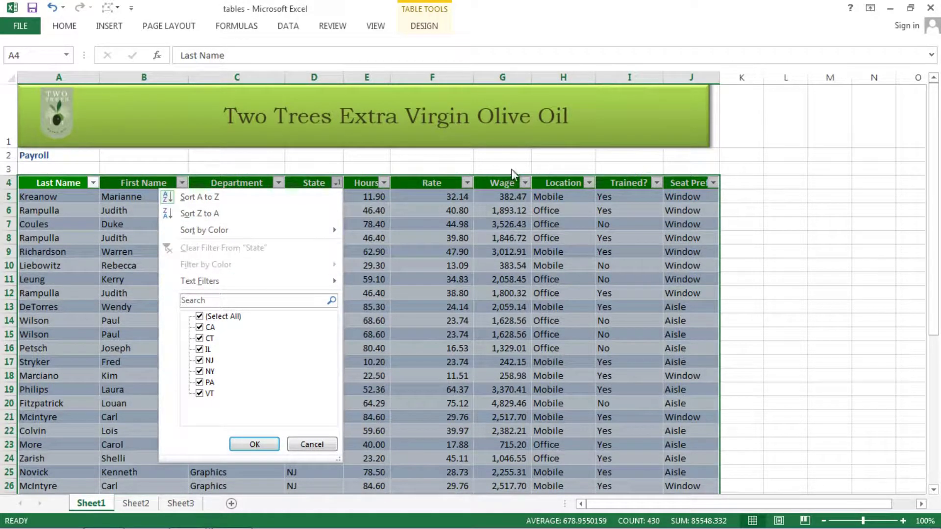
left_click(548, 157)
left_click(548, 156)
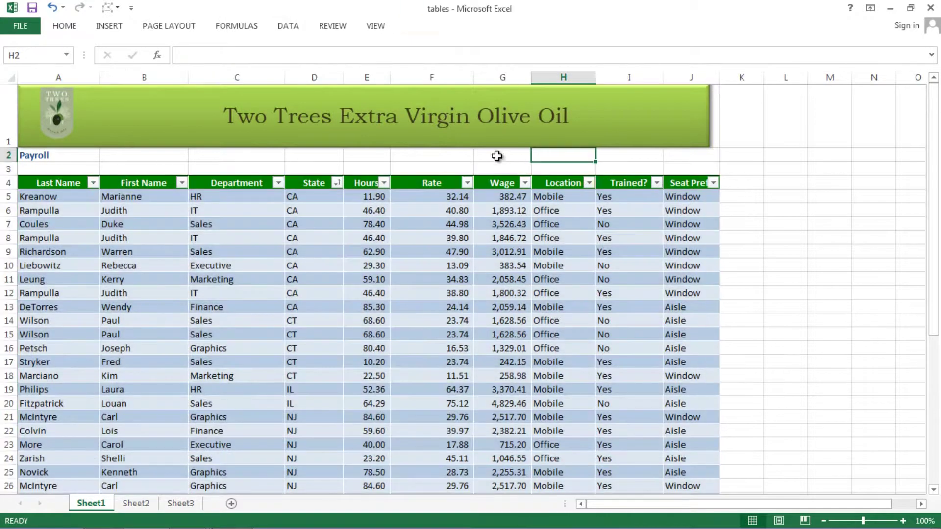
left_click(451, 157)
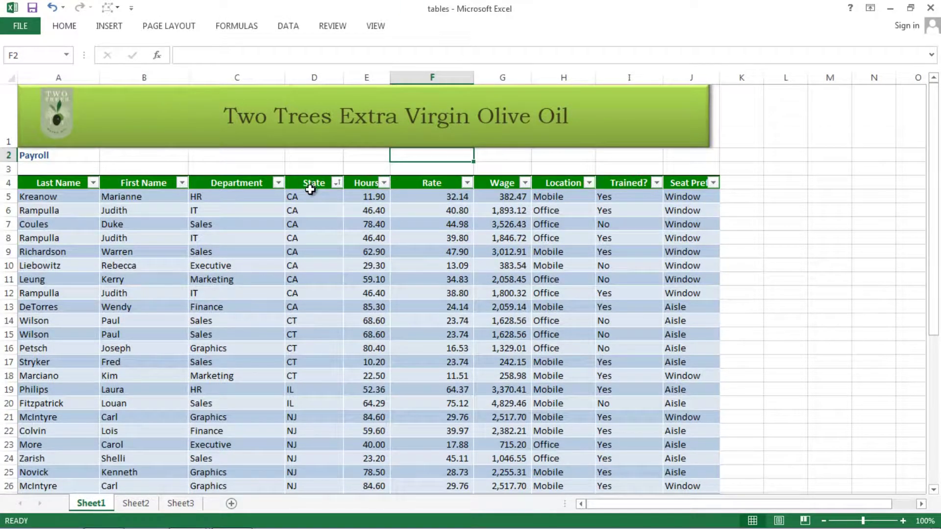
left_click(273, 270)
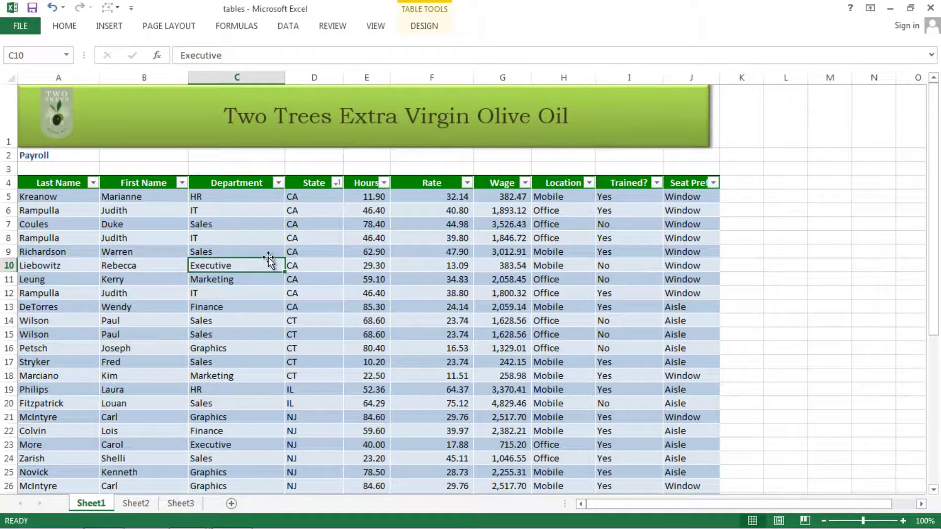
left_click(248, 310)
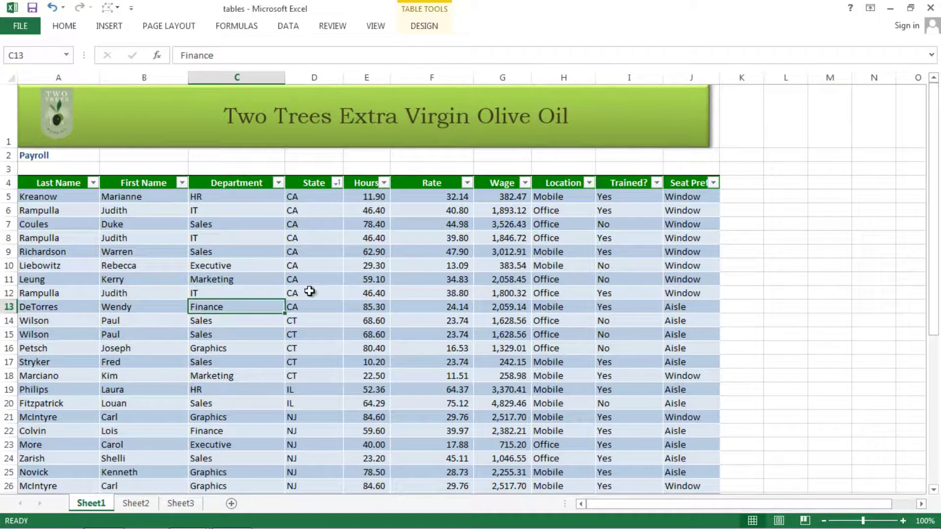
left_click(309, 293)
left_click(258, 266)
left_click(424, 26)
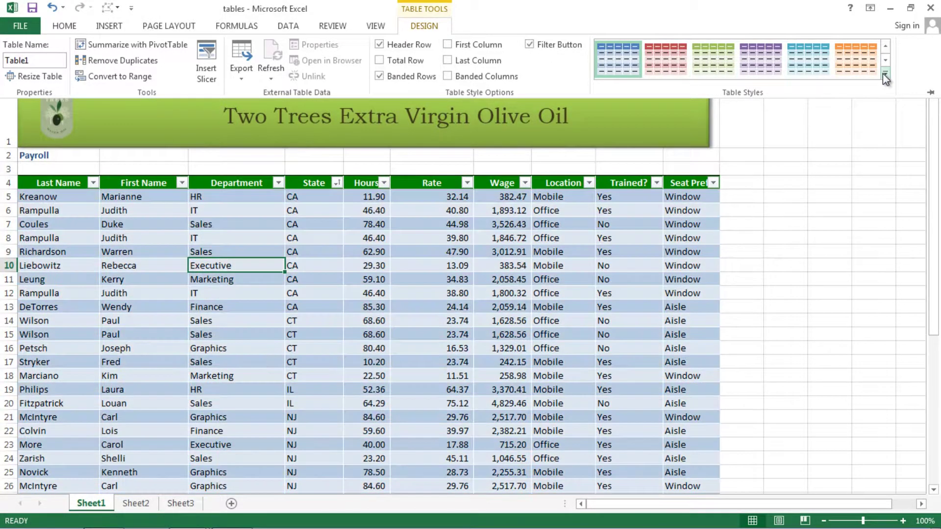
Step: Apply the purple Medium banded style from the expanded Table Styles gallery
left_click(885, 72)
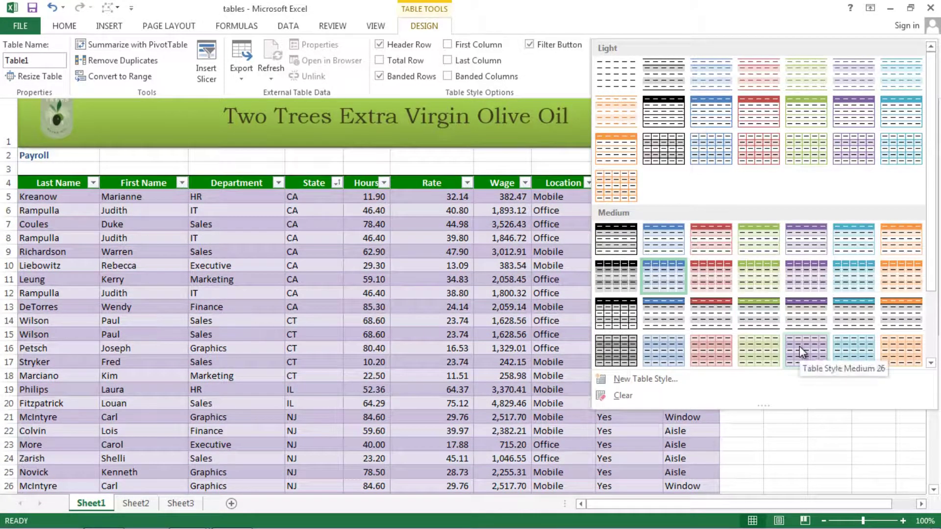
left_click(802, 352)
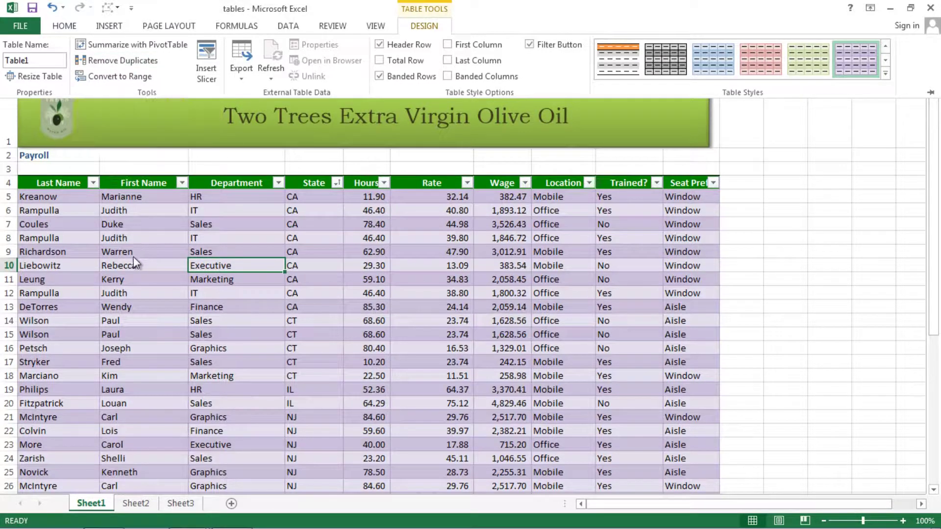
left_click(50, 321)
left_click(47, 321)
left_click_drag(49, 327, 333, 338)
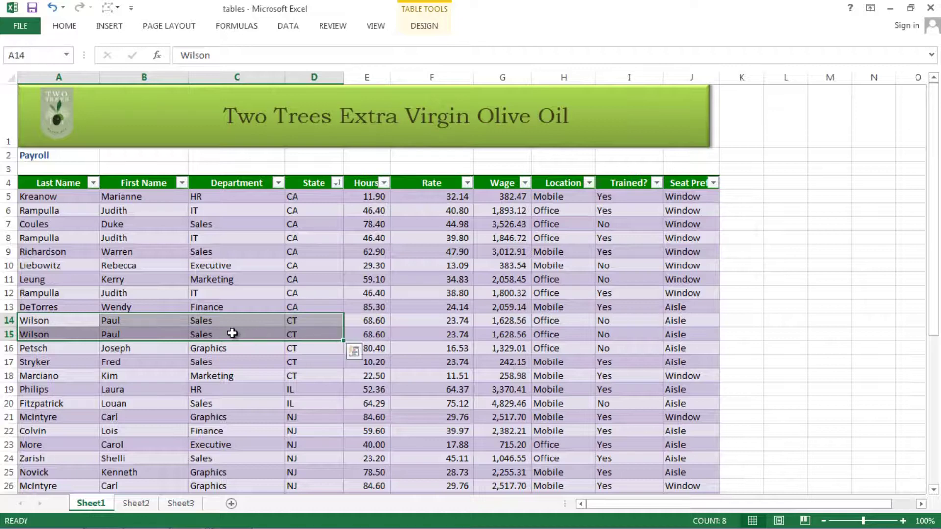
scroll(214, 327, "down", 1)
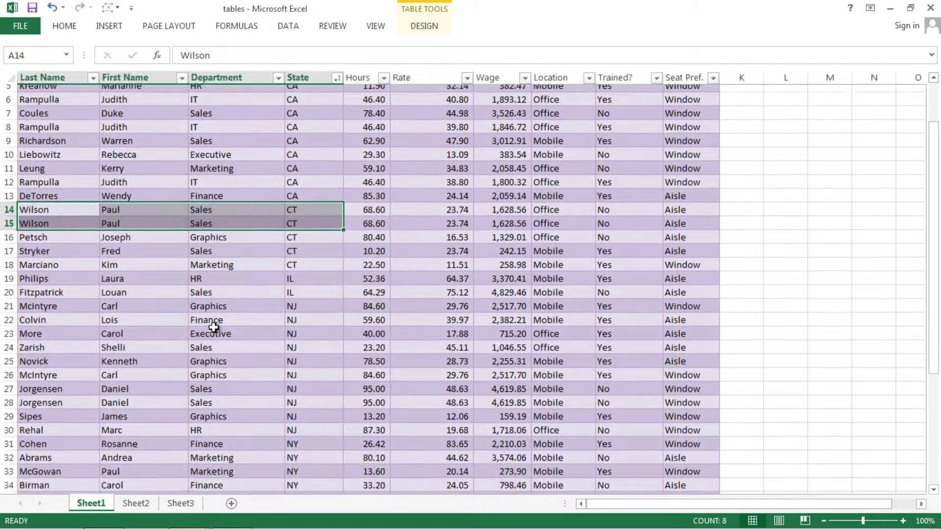
scroll(214, 327, "down", 1)
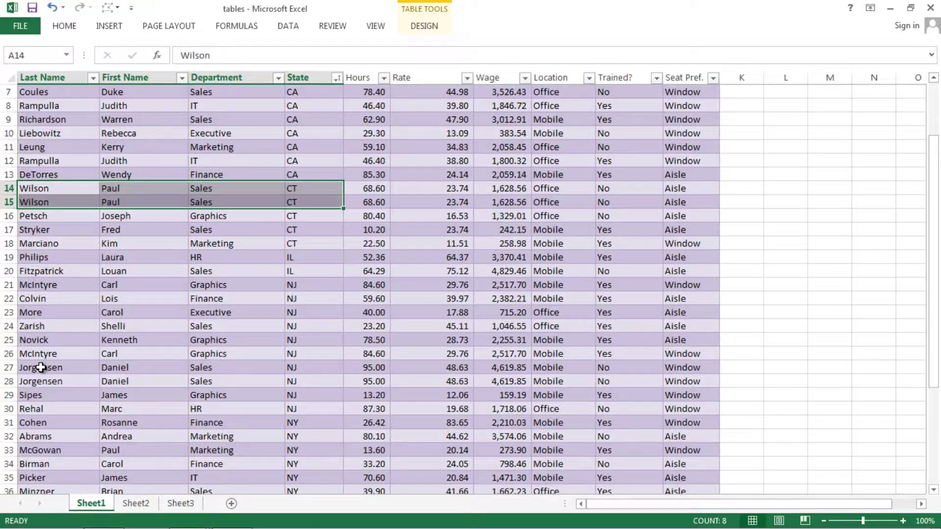
left_click_drag(40, 367, 42, 382)
scroll(54, 381, "down", 3)
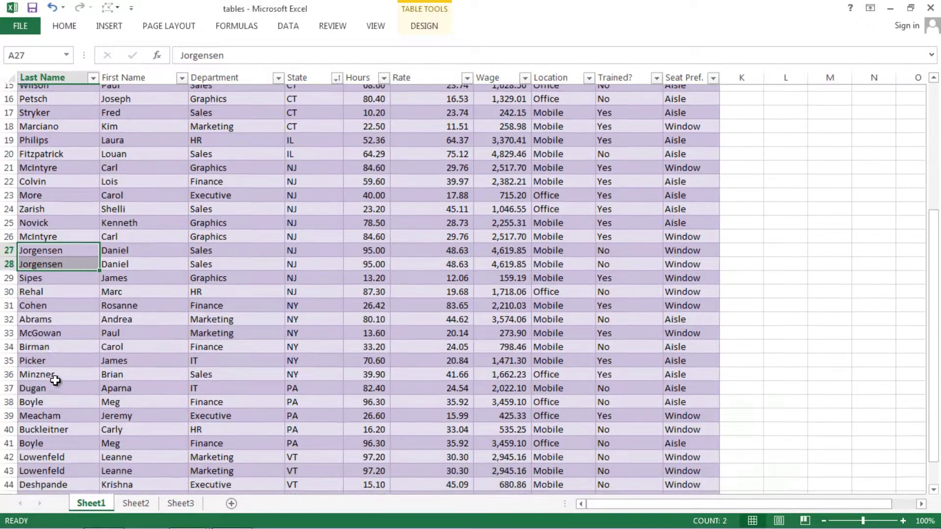
scroll(55, 381, "down", 2)
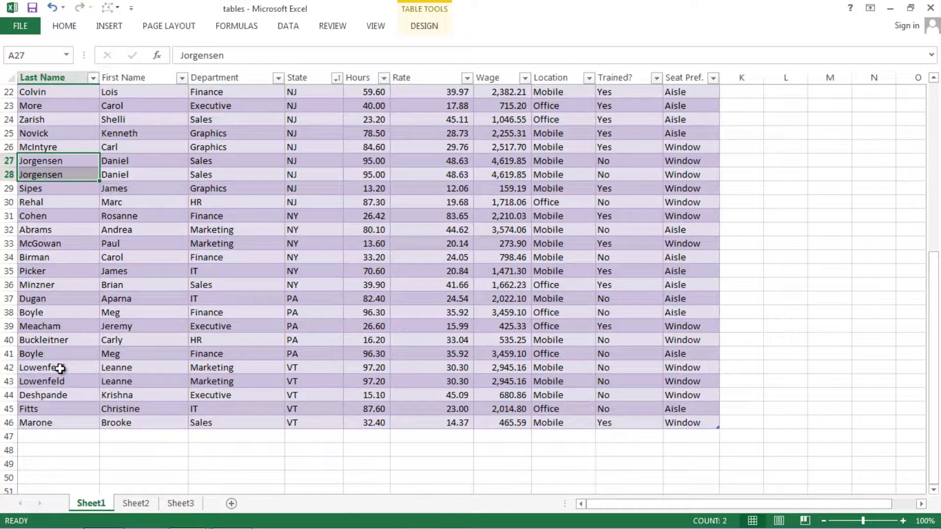
left_click_drag(52, 368, 61, 382)
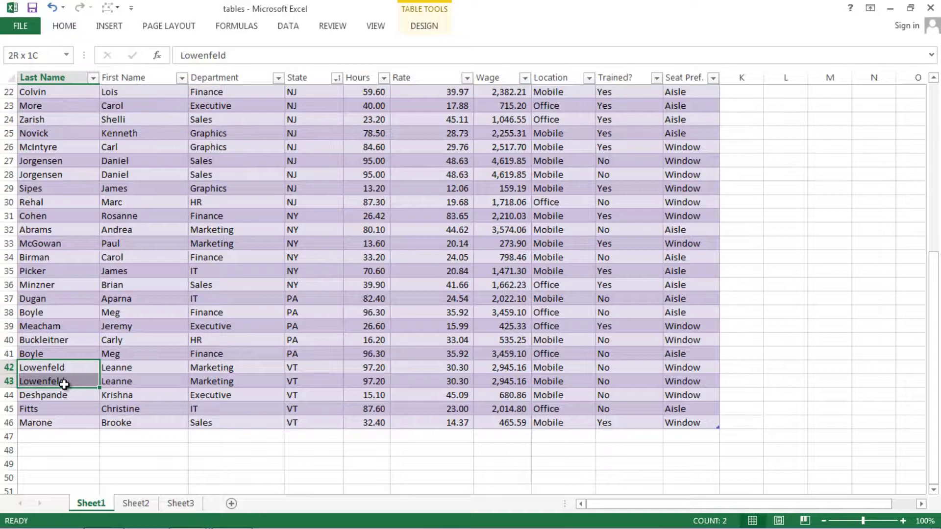
left_click(64, 384)
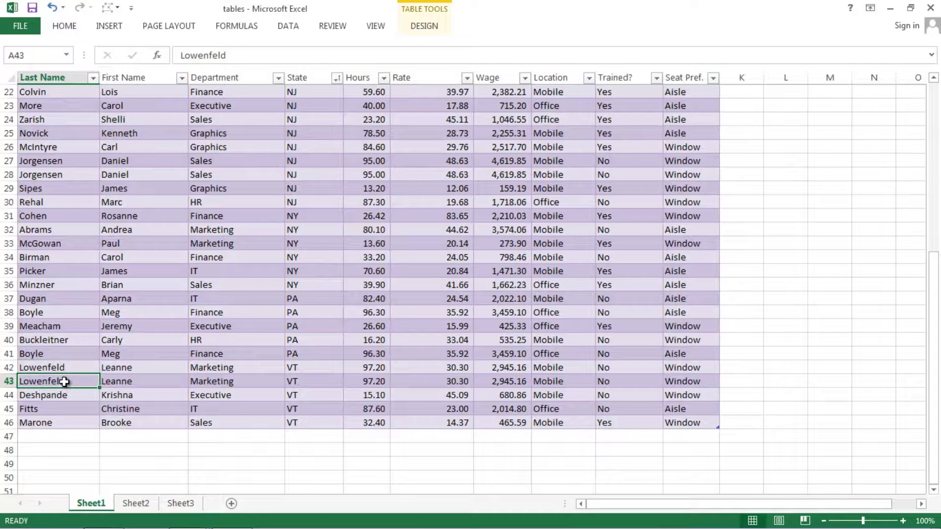
left_click(143, 310)
scroll(130, 299, "up", 4)
scroll(130, 279, "up", 3)
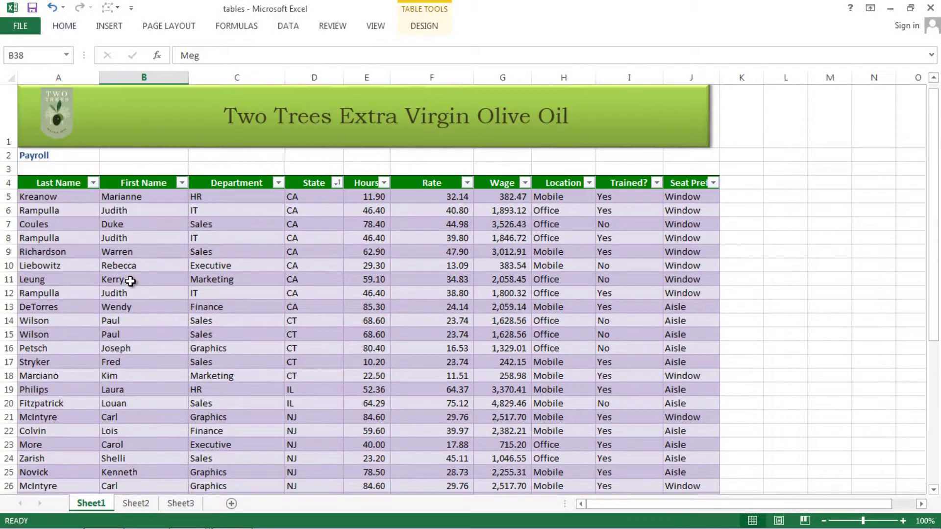
Step: Reset the Last Name filter to all names and sort A to Z
left_click(93, 183)
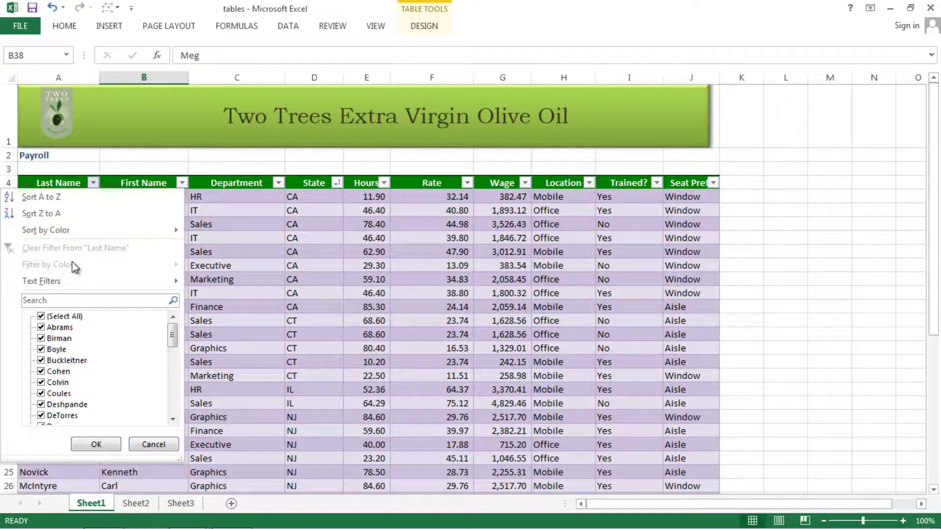
left_click(49, 318)
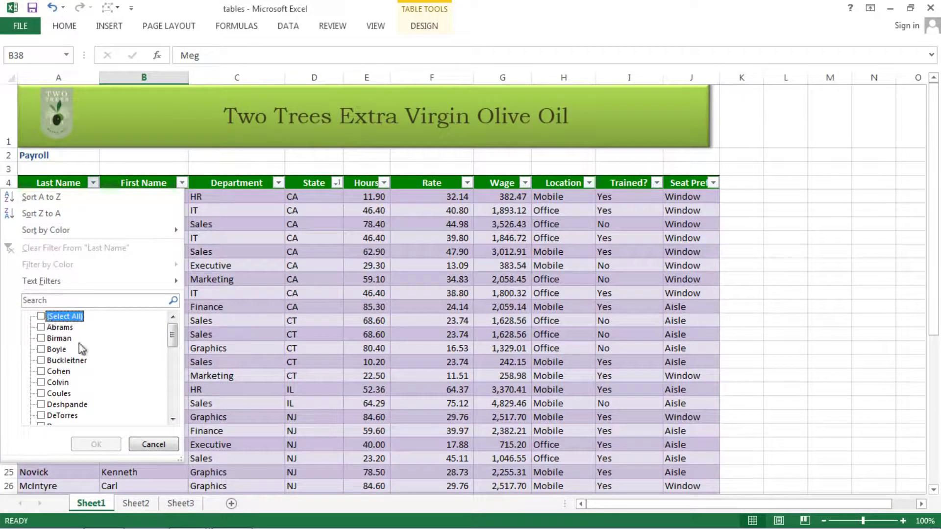
scroll(80, 344, "down", 1)
scroll(79, 344, "down", 2)
scroll(79, 344, "down", 5)
scroll(80, 344, "up", 8)
left_click(42, 318)
left_click(40, 198)
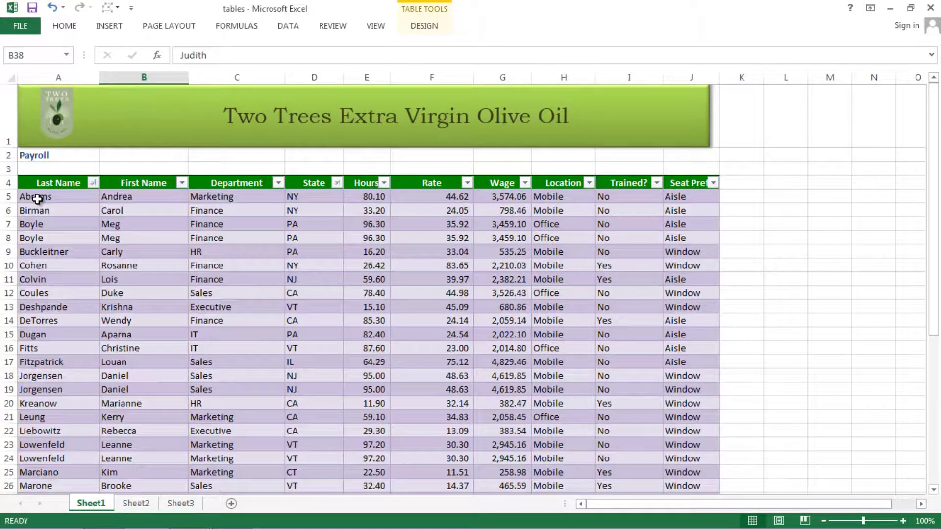
Step: Select and inspect the three near-identical IT rows 37 to 39
left_click(64, 211)
scroll(64, 218, "down", 6)
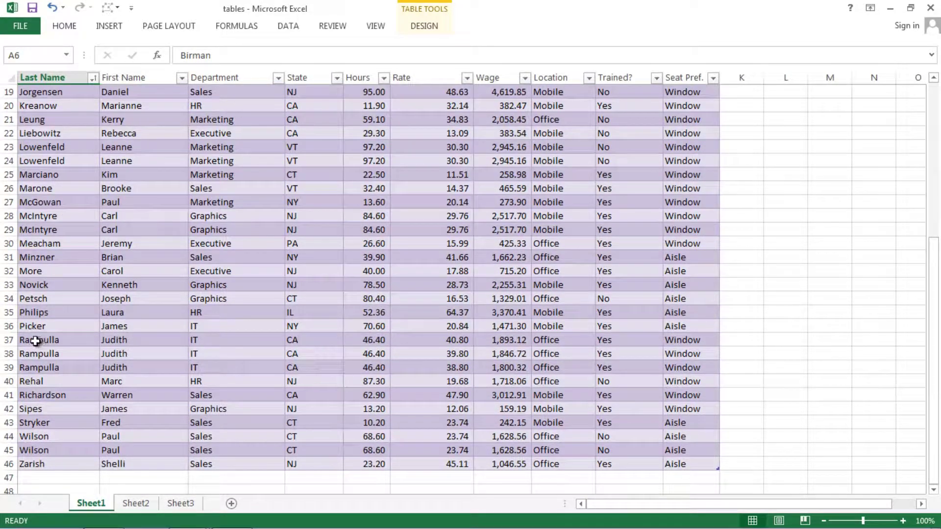
mouse_move(37, 341)
left_mouse_down()
mouse_move(320, 369)
mouse_move(449, 354)
left_mouse_up()
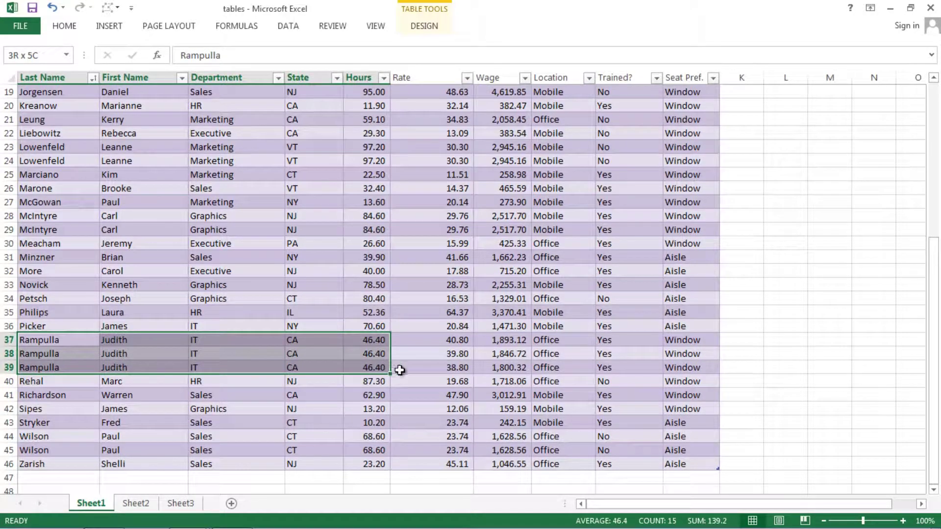
left_click(451, 354)
left_click(445, 367)
scroll(441, 358, "up", 2)
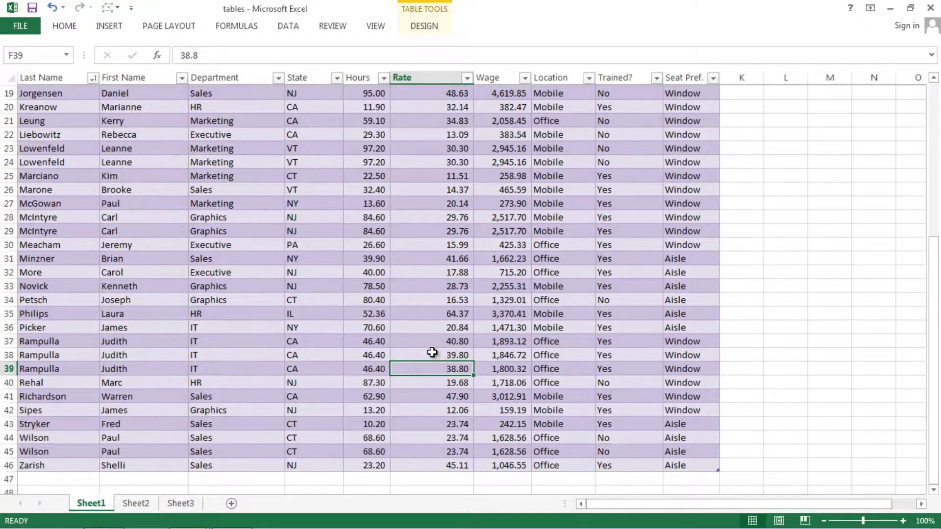
scroll(433, 347, "up", 4)
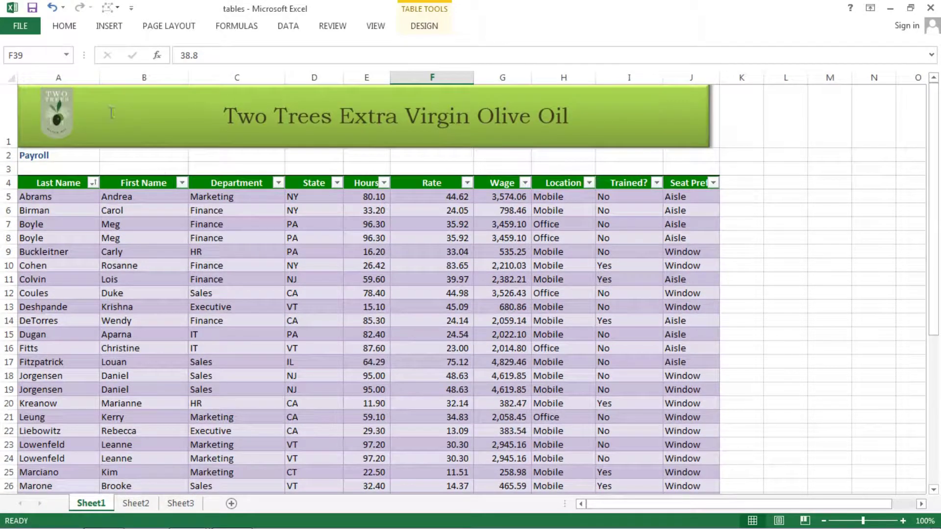
Step: Remove duplicates matching on all columns, deleting five rows and leaving 37
left_click(135, 235)
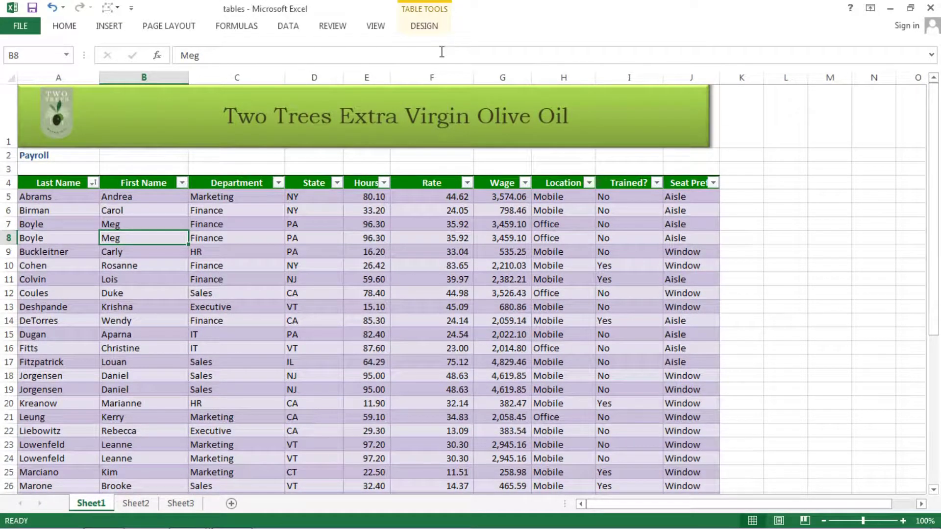
left_click(425, 26)
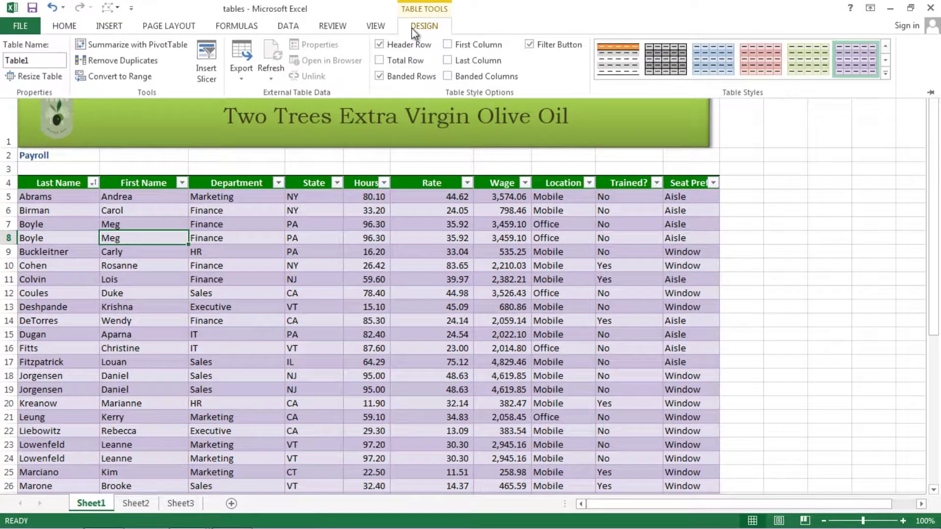
left_click(124, 61)
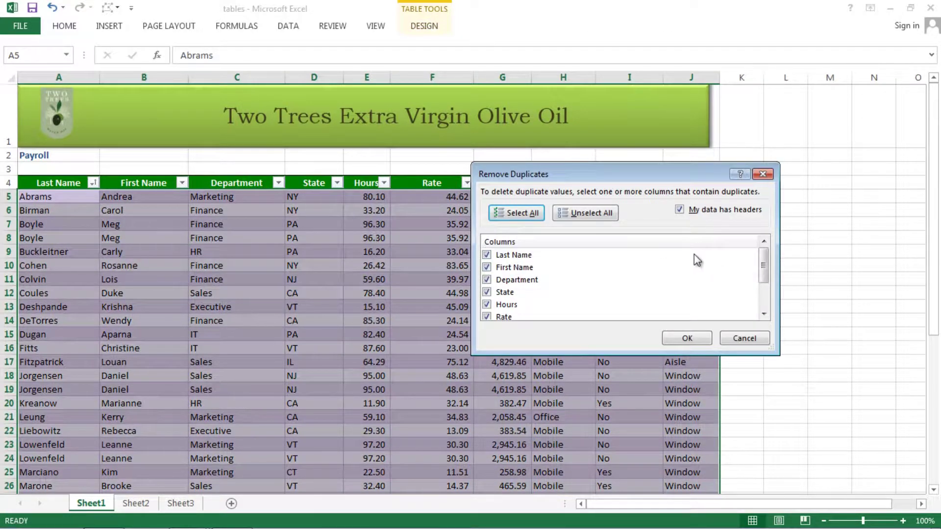
left_click(524, 213)
mouse_move(766, 276)
left_mouse_down()
mouse_move(765, 307)
mouse_move(763, 264)
left_mouse_up()
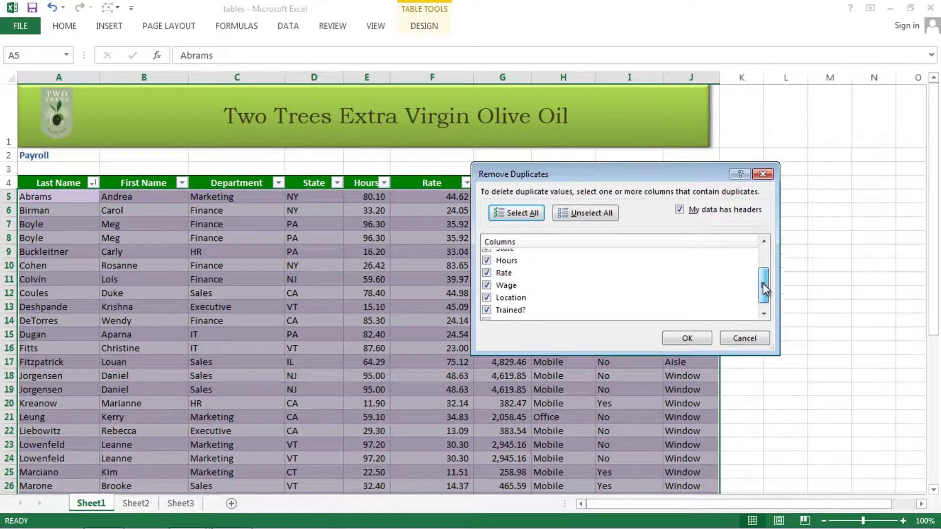
left_click(686, 340)
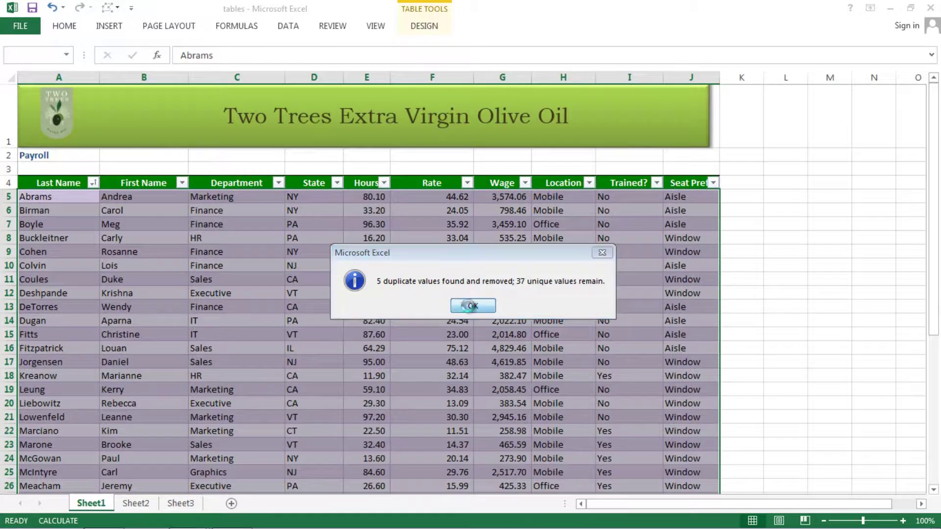
left_click(472, 306)
scroll(235, 321, "down", 5)
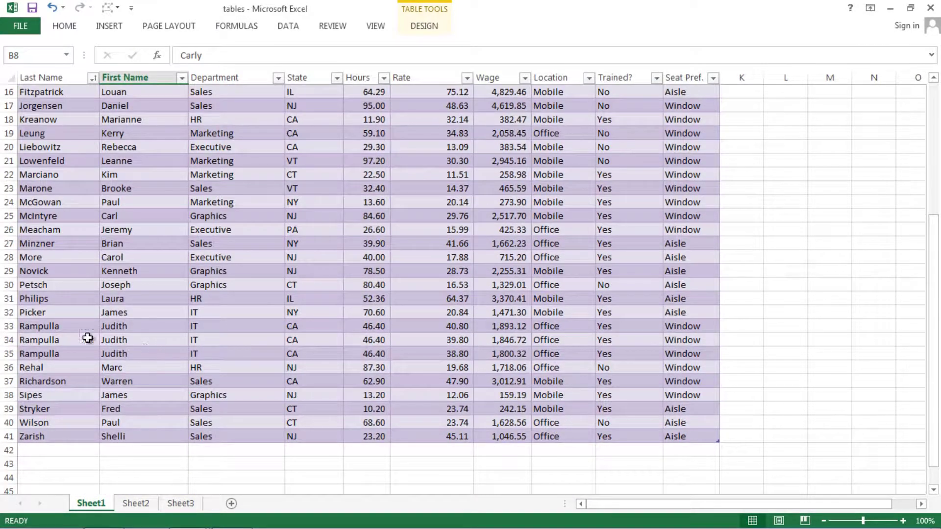
mouse_move(42, 326)
left_mouse_down()
mouse_move(219, 358)
mouse_move(457, 340)
left_mouse_up()
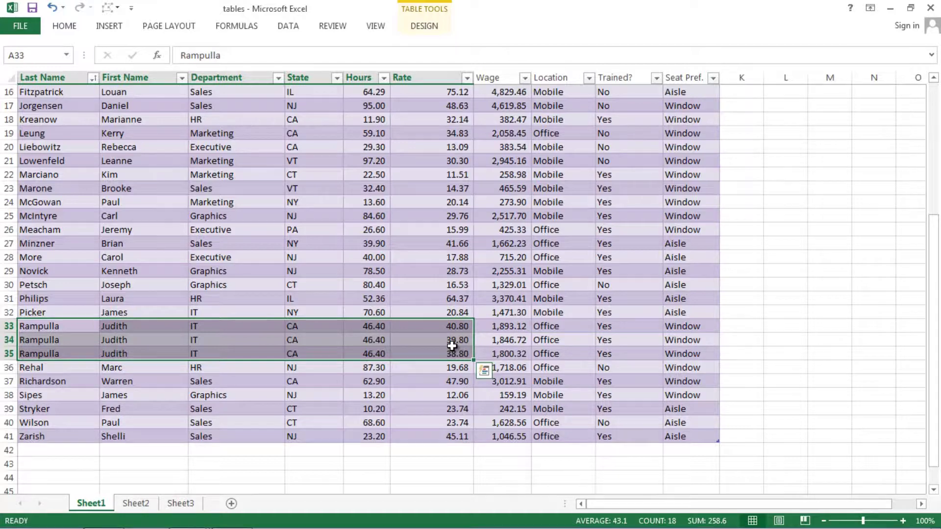
scroll(452, 346, "up", 2)
scroll(452, 346, "up", 3)
scroll(205, 316, "down", 1)
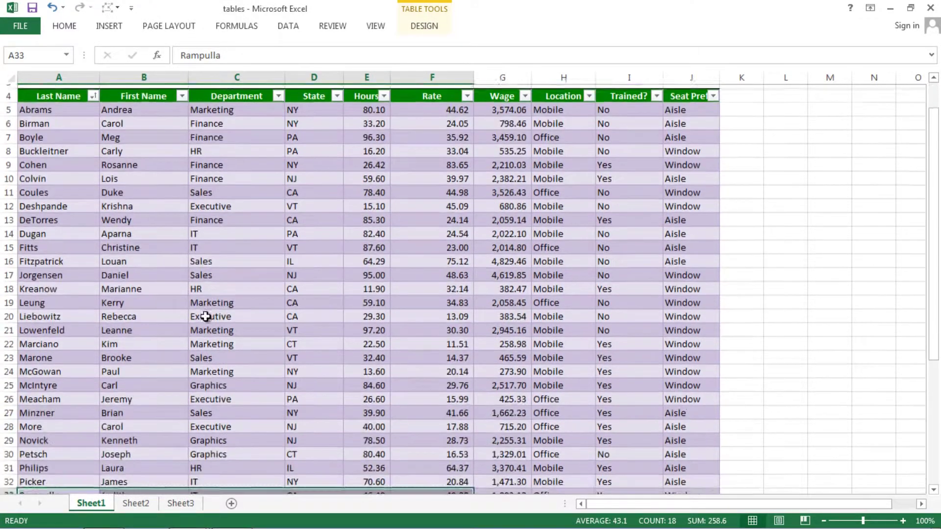
scroll(205, 317, "up", 1)
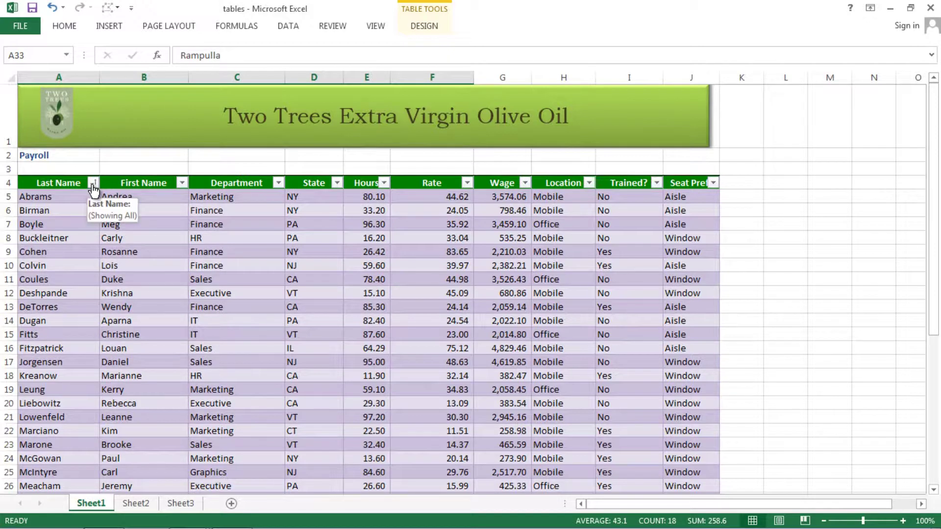
left_click(94, 184)
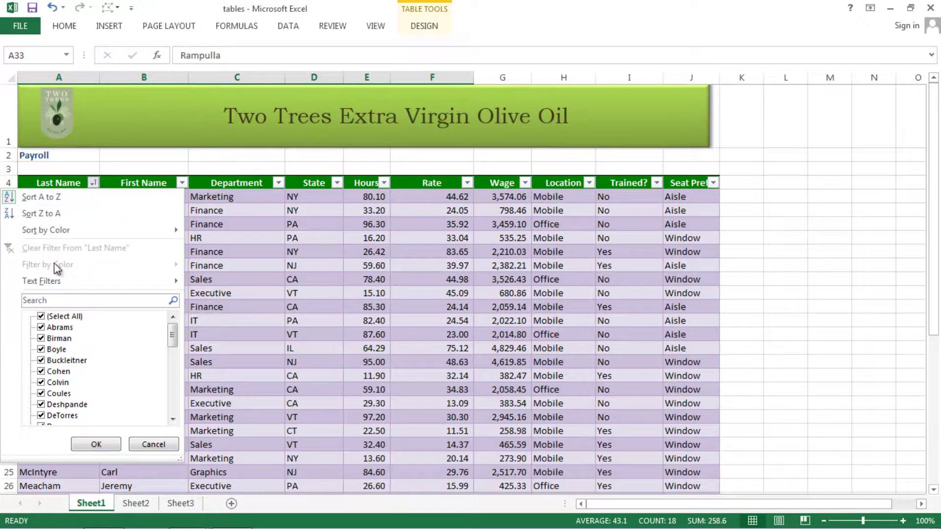
left_click(239, 343)
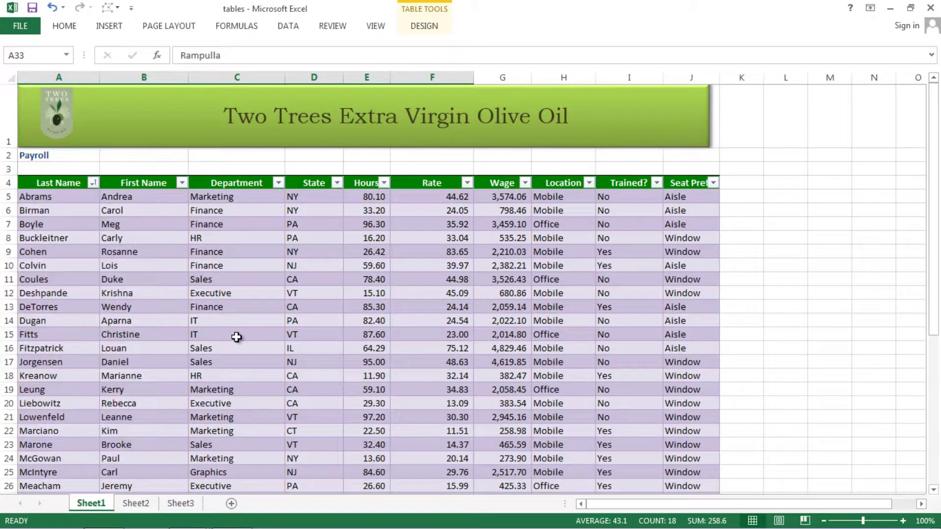
left_click(95, 304)
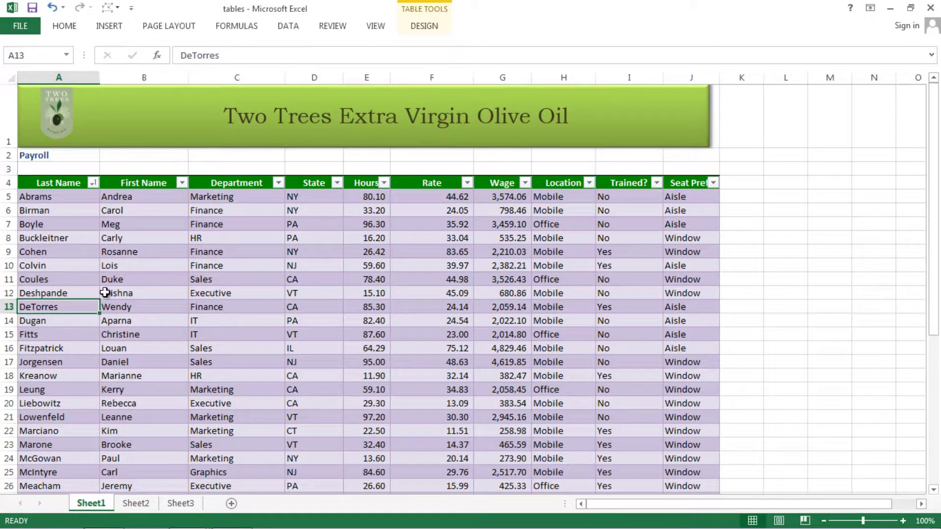
Step: Remove duplicates matching only Last Name, First Name and Department, dropping 2 more rows
left_click(423, 28)
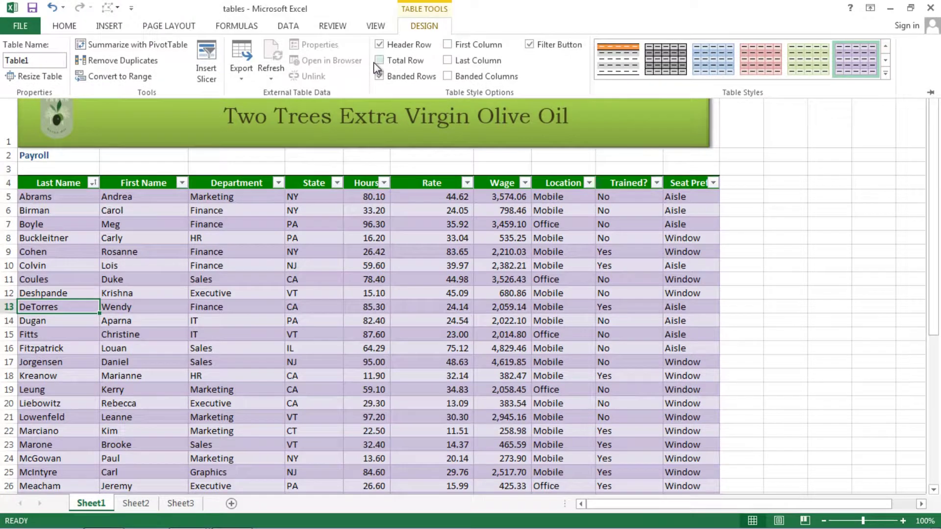
left_click(124, 59)
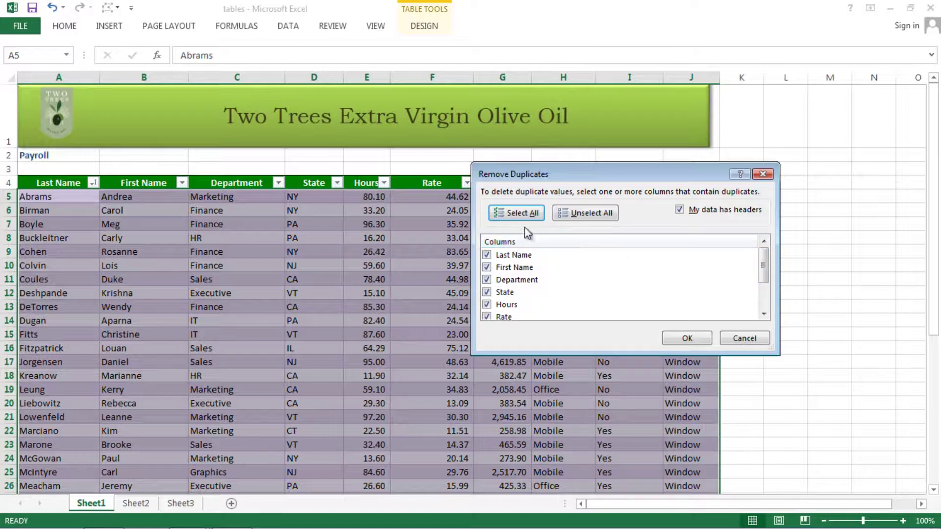
left_click(578, 215)
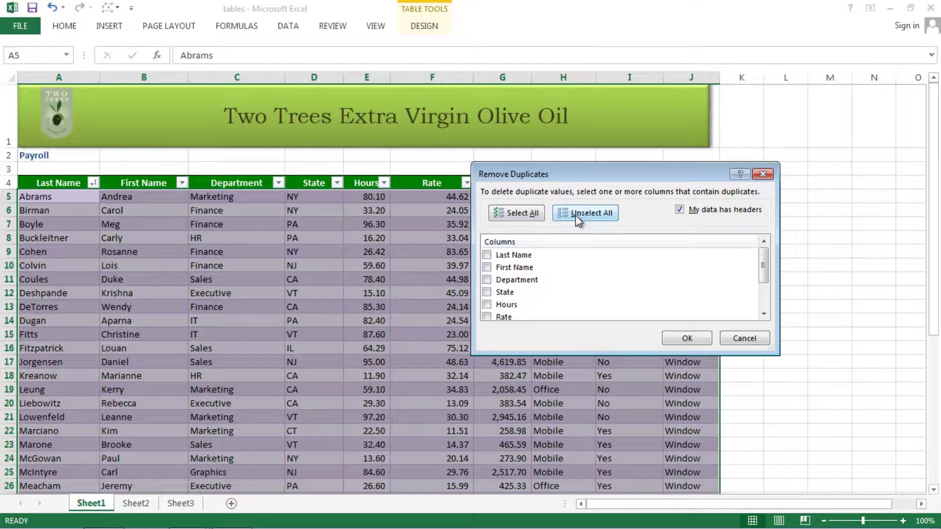
left_click(487, 254)
left_click(487, 267)
left_click(487, 280)
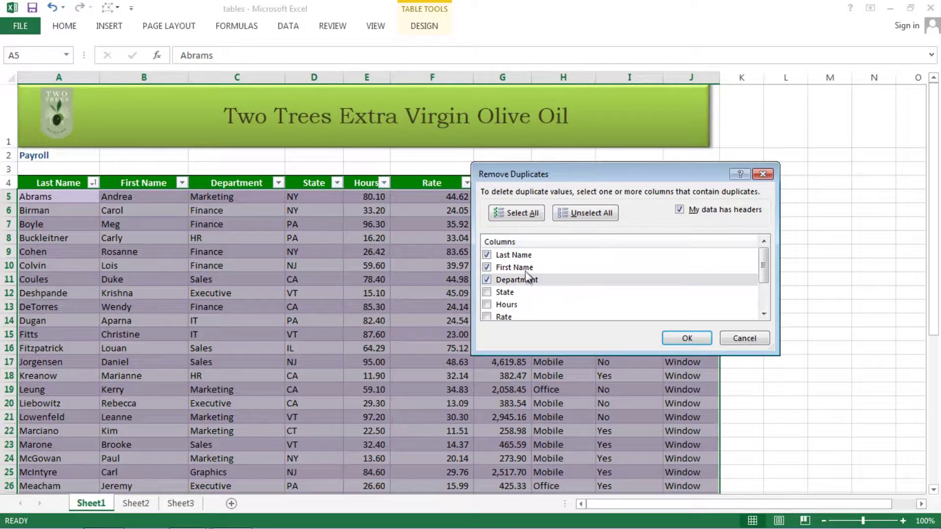
left_click(679, 339)
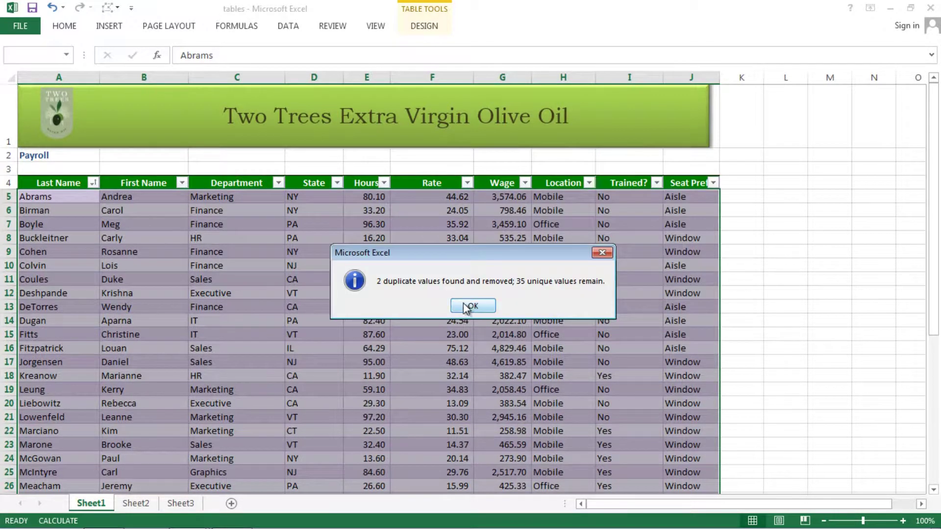
left_click(473, 306)
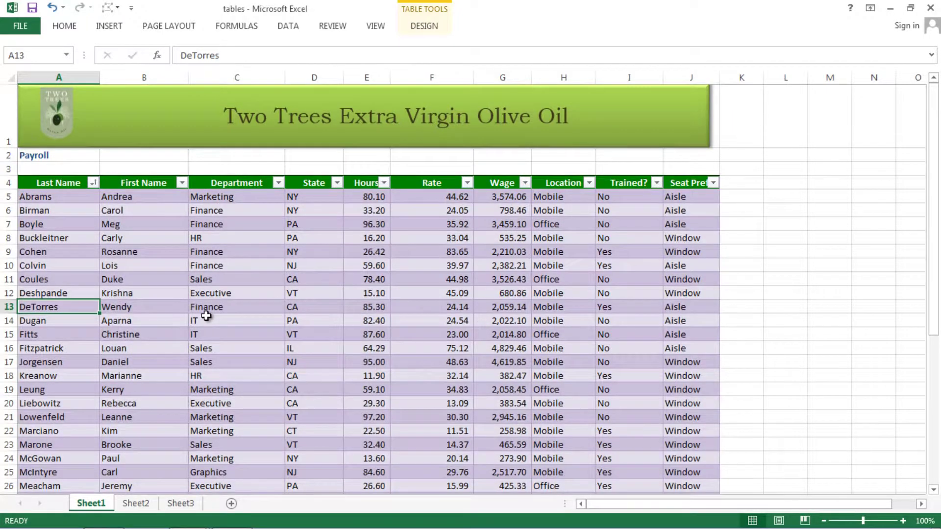
scroll(206, 310, "down", 3)
scroll(206, 311, "down", 2)
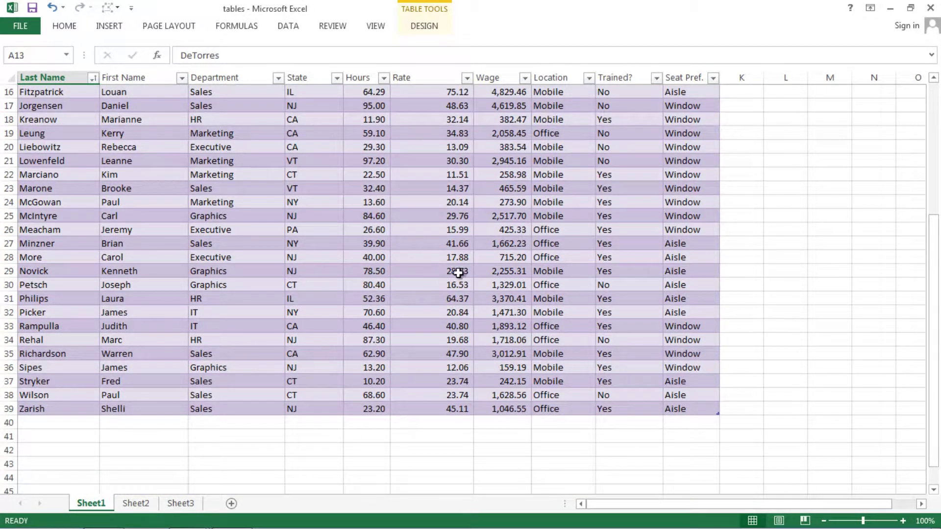
scroll(291, 293, "up", 3)
scroll(279, 294, "up", 1)
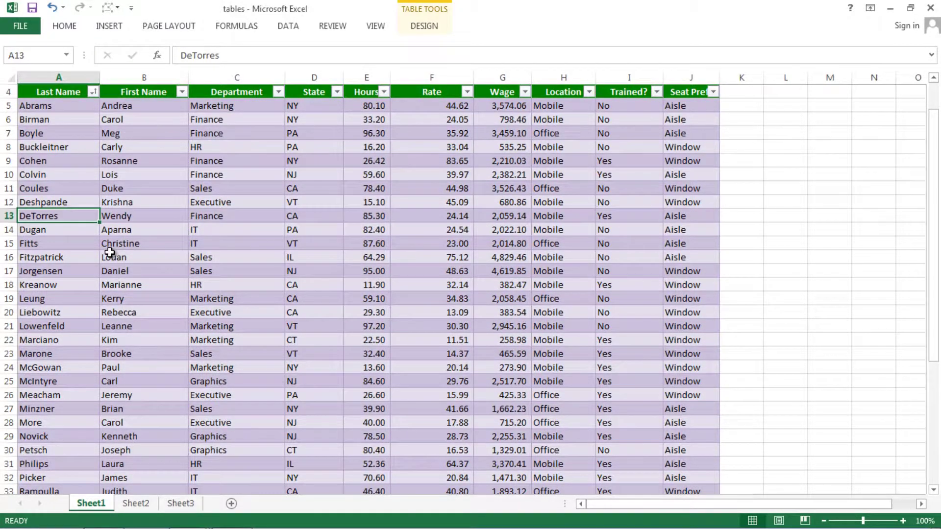
scroll(109, 252, "up", 1)
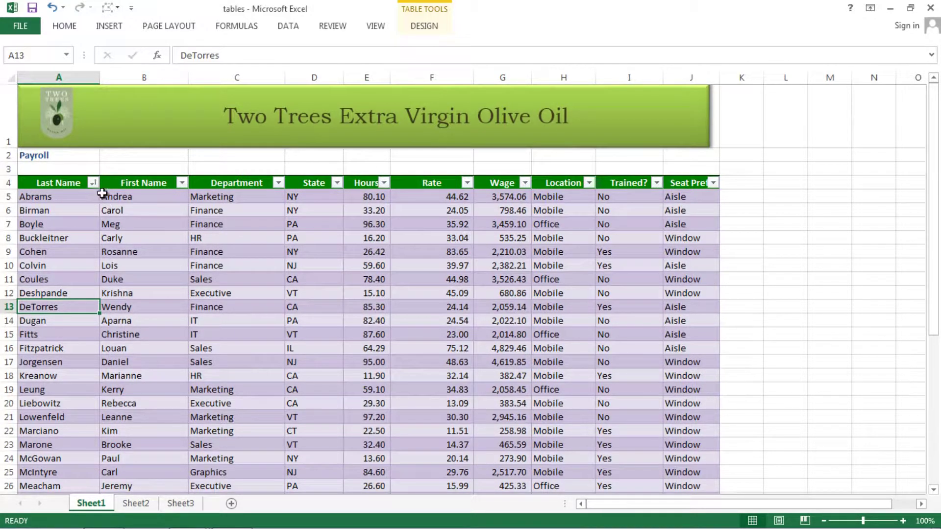
left_click(245, 294)
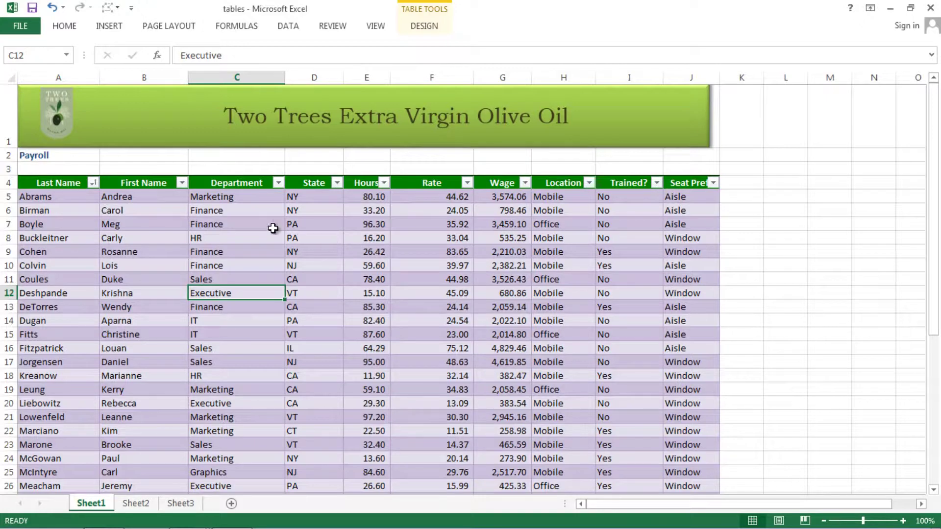
left_click(244, 225)
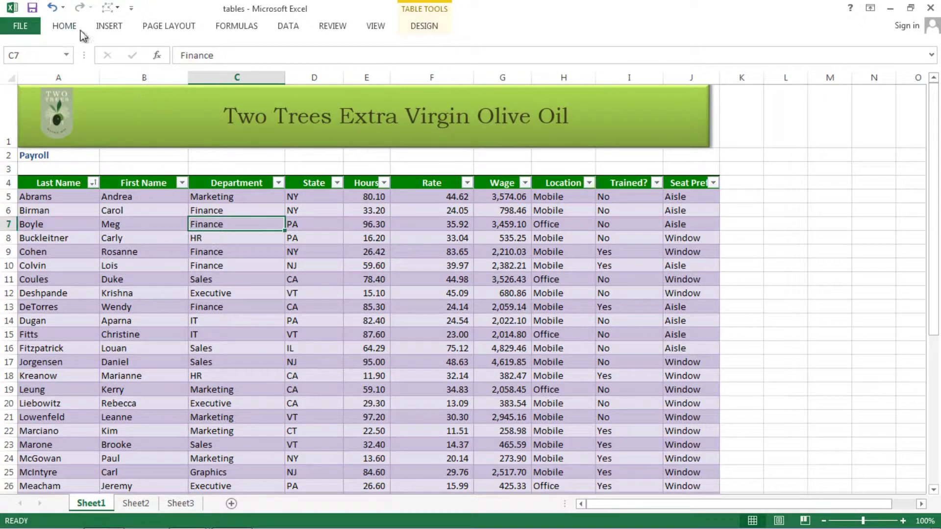
Step: Convert the payroll table to a normal range and confirm with Yes
left_click(418, 25)
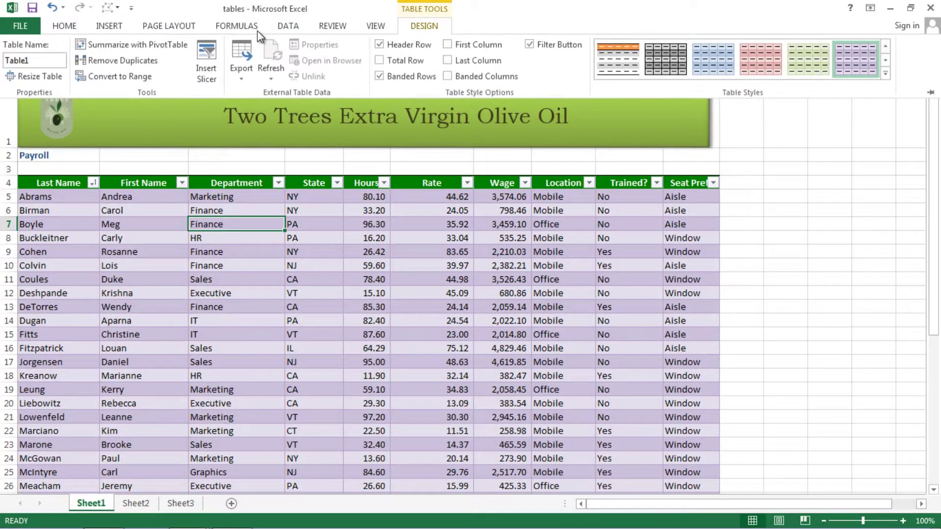
left_click(122, 77)
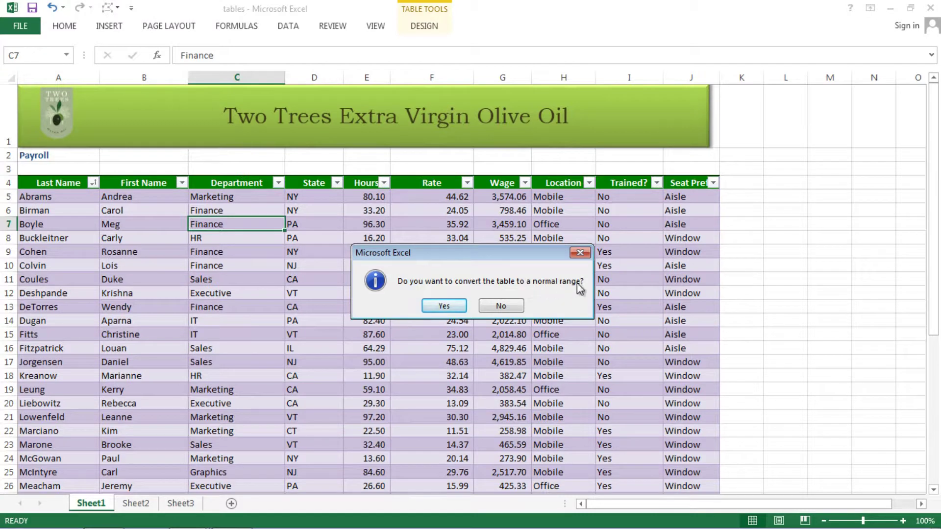
left_click(443, 306)
Step: Select cells including D4, C5, B13:C14 and C9 in the converted range
left_click(325, 249)
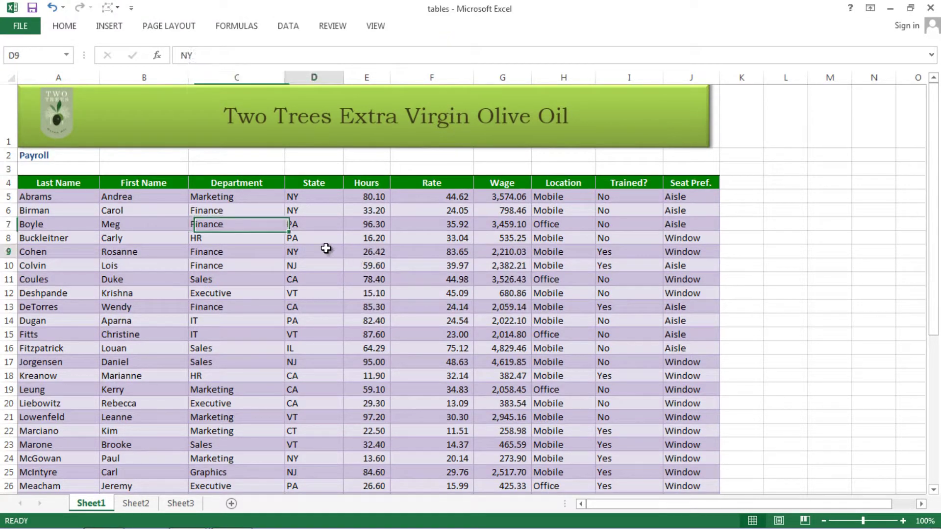
left_click(314, 179)
left_click(264, 196)
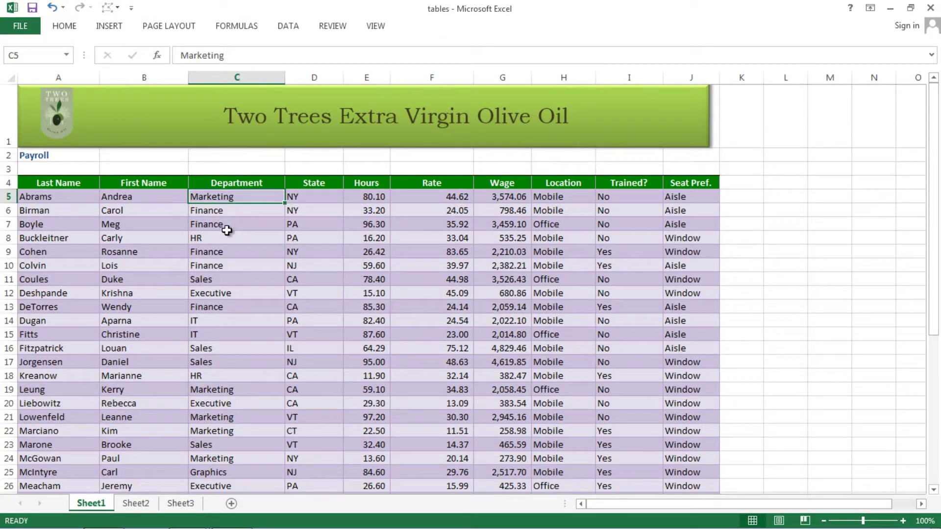
left_click(228, 226)
left_click(164, 265)
left_click_drag(186, 321, 265, 308)
left_click(308, 293)
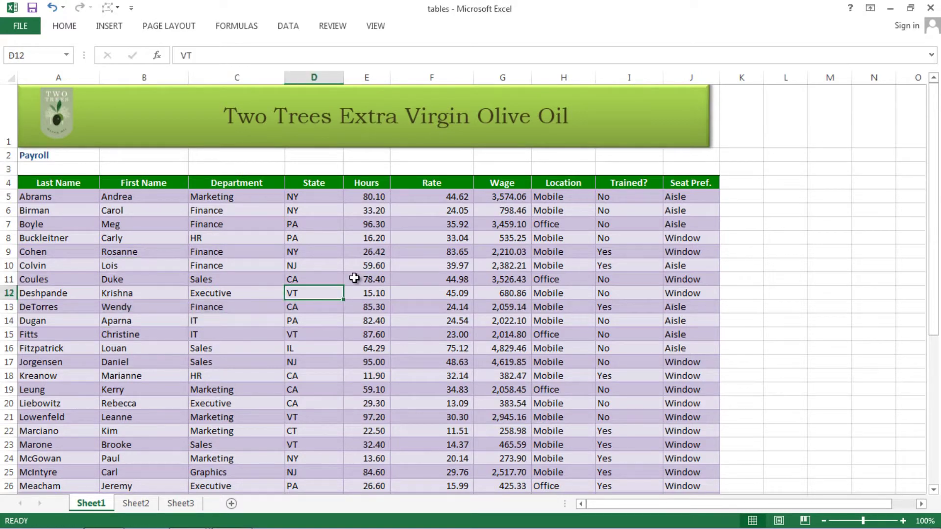
left_click(216, 251)
scroll(448, 315, "down", 2)
scroll(450, 317, "down", 4)
scroll(450, 318, "up", 6)
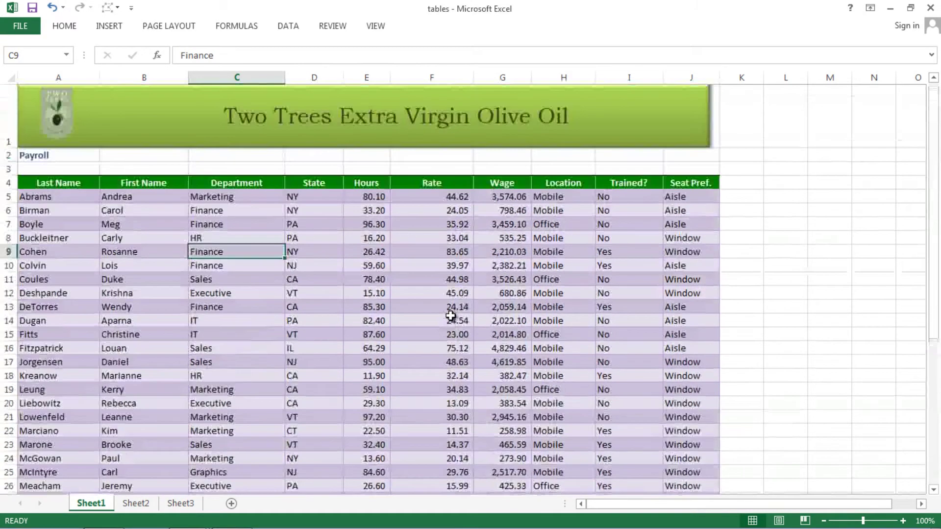